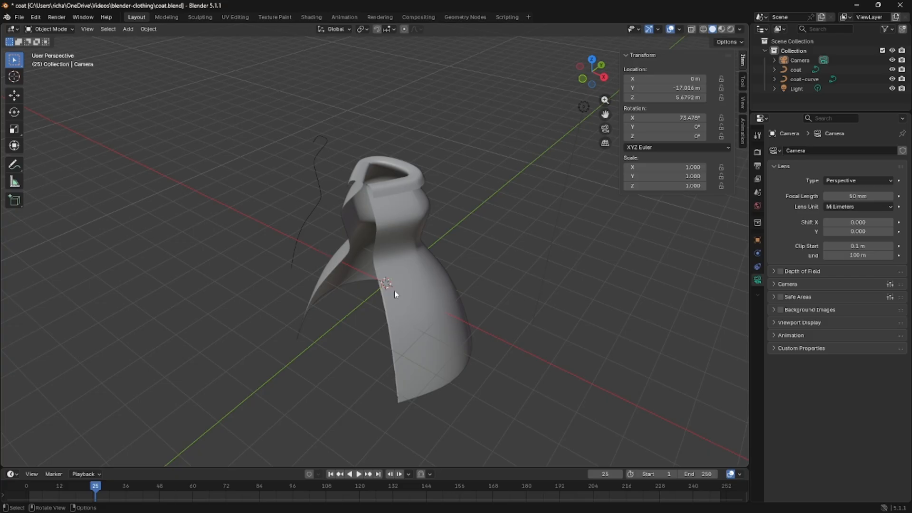
Save the coat file as an incremental version.
click(19, 18)
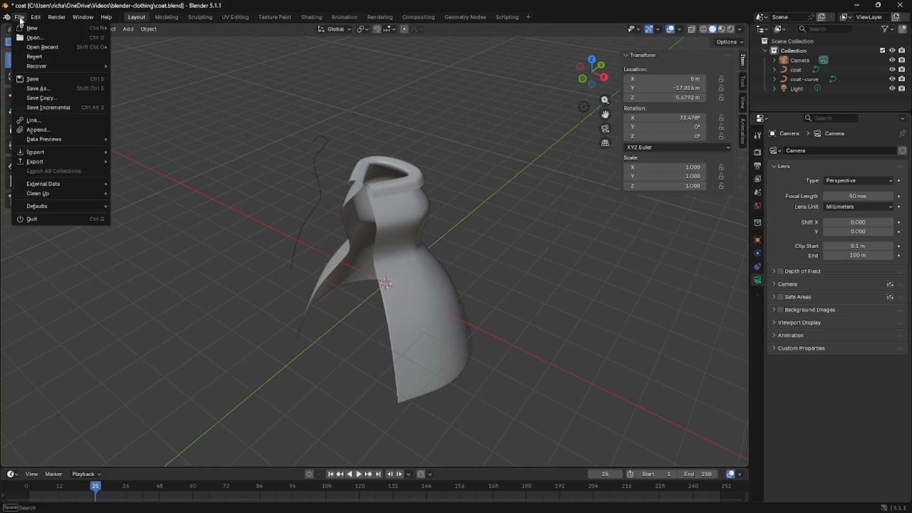
click(49, 107)
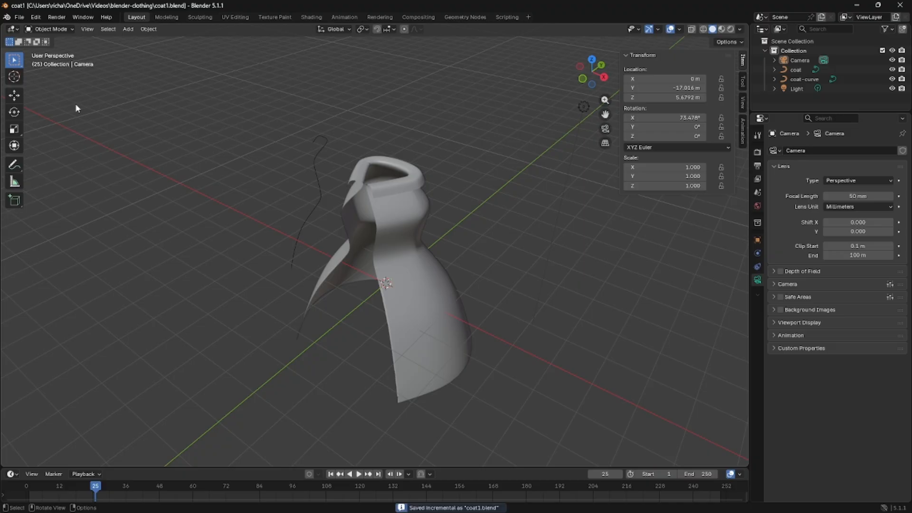
Convert the coat curve's visual geometry to a mesh while keeping the original object.
middle_drag(336, 308, 408, 312)
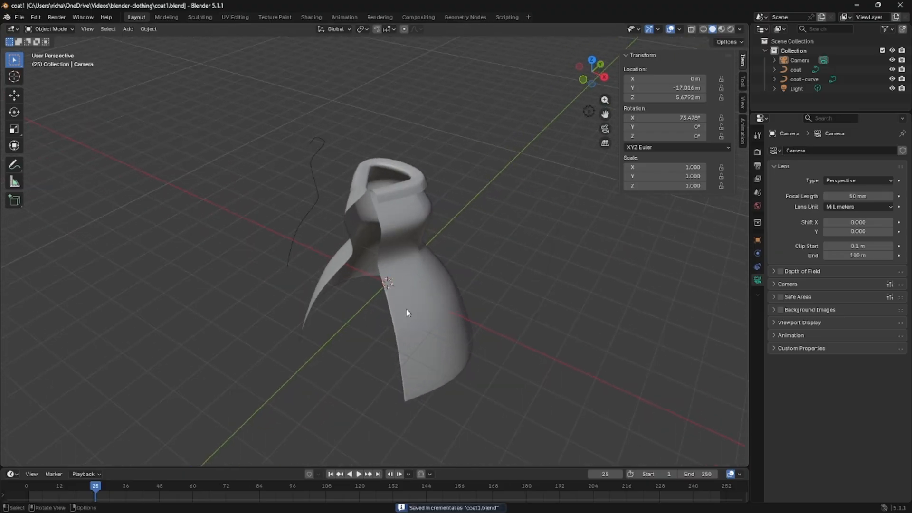
click(415, 221)
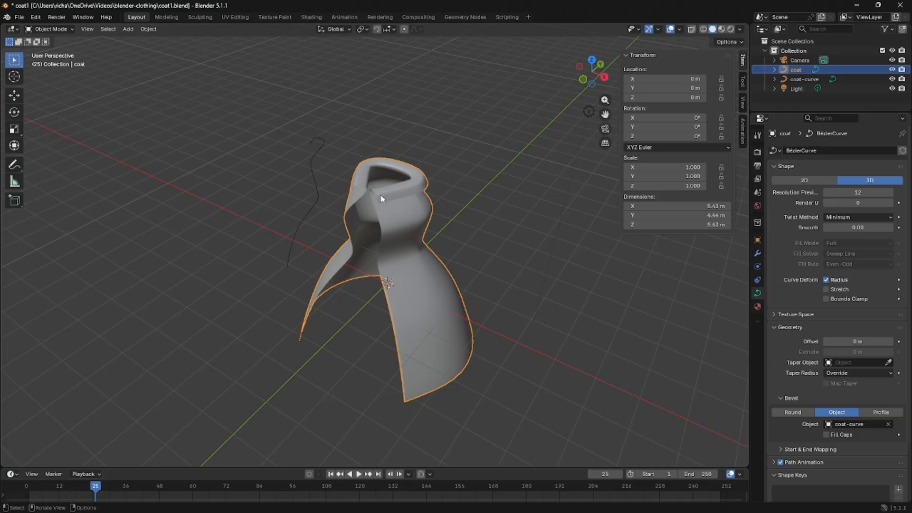
click(150, 29)
mouse_move(171, 77)
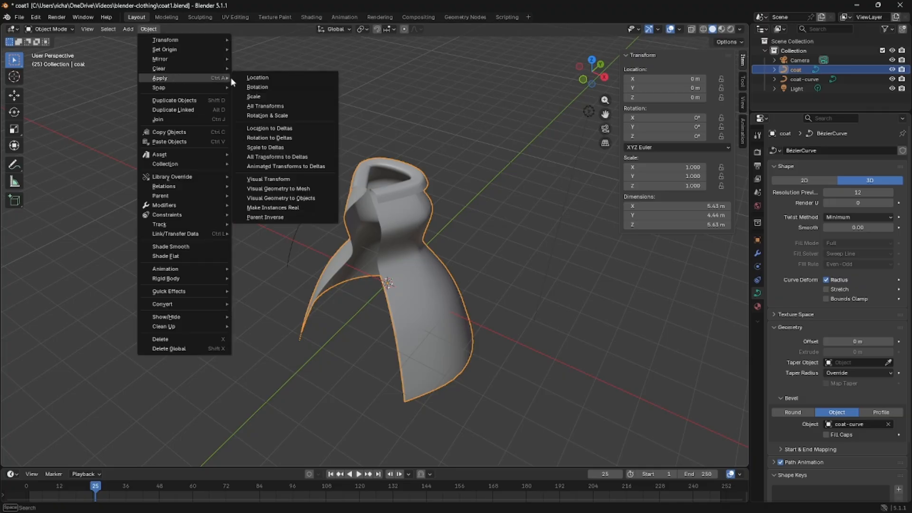
click(323, 189)
click(94, 446)
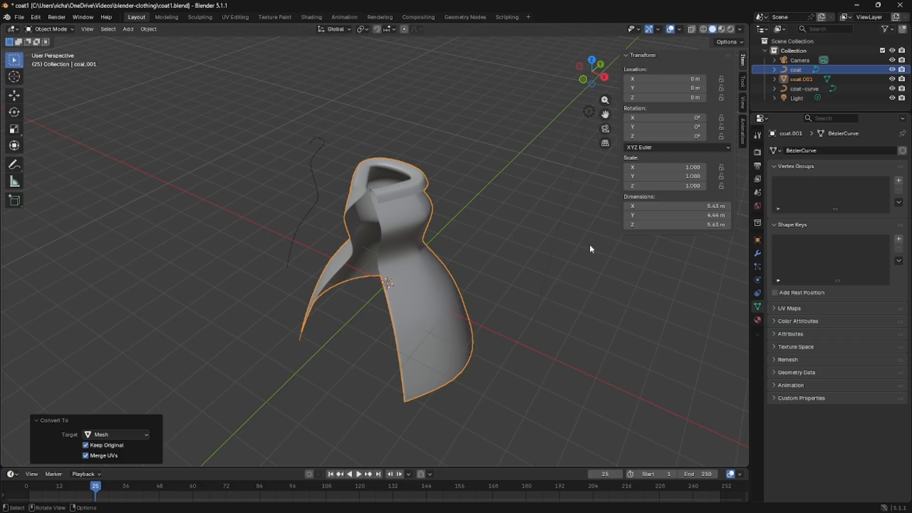
Hide the original coat curve and the coat-curve object from both the viewport and renders.
click(892, 70)
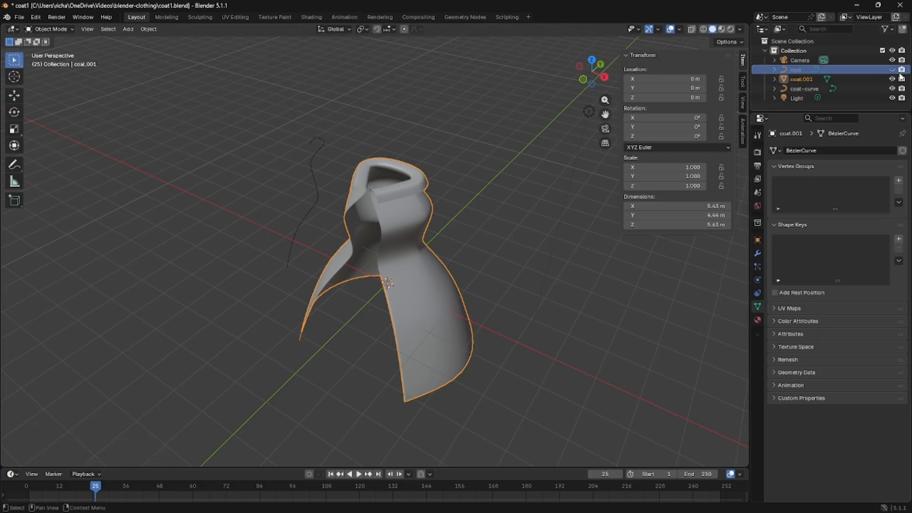
click(892, 90)
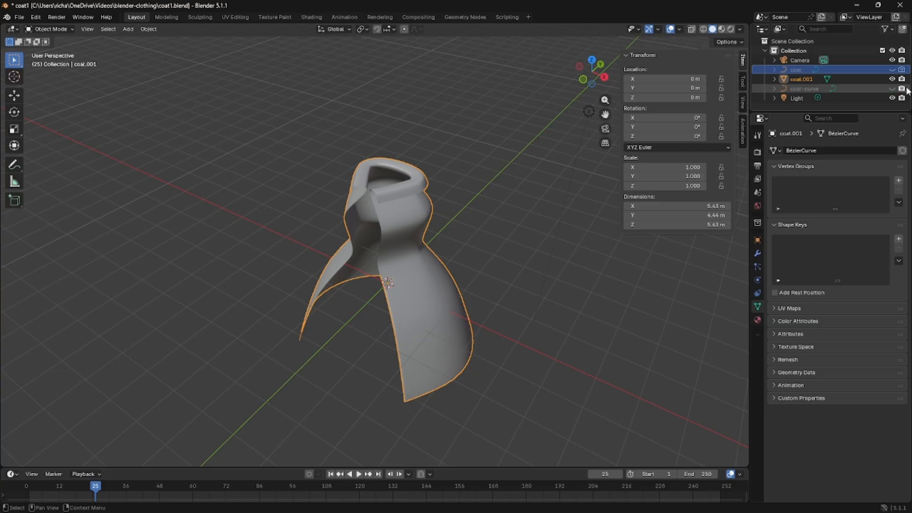
click(798, 80)
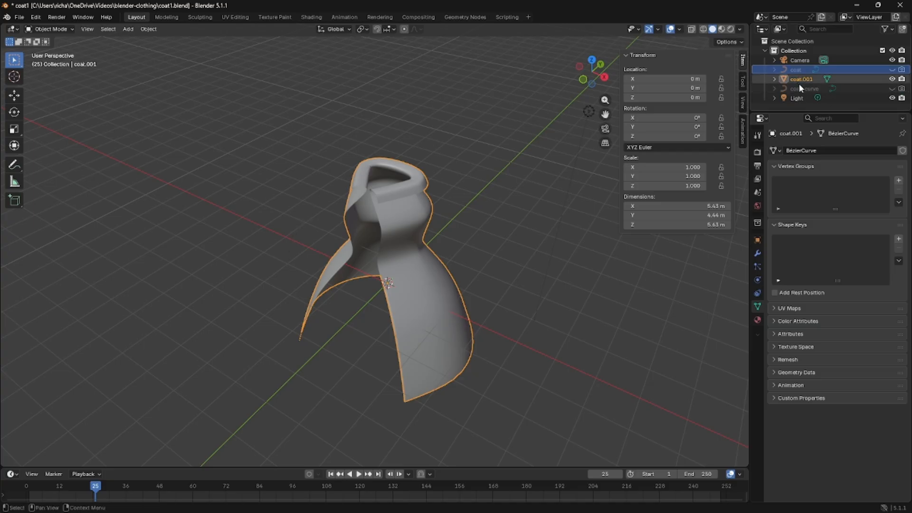
click(799, 86)
Open the coat.001 mesh in Edit Mode and enable mesh symmetry on the X axis.
click(802, 79)
scroll(440, 262, up, 3)
middle_drag(440, 262, 429, 229)
key(Tab)
middle_drag(466, 199, 429, 175)
scroll(417, 177, down, 2)
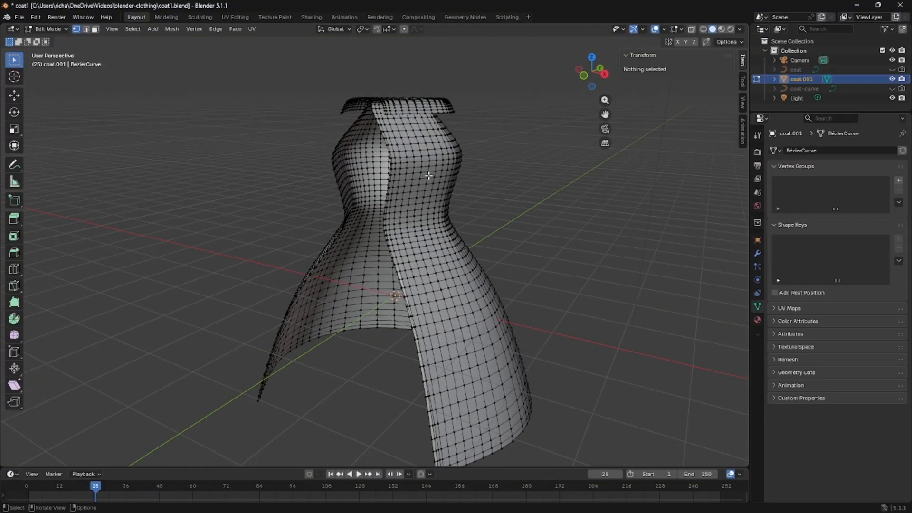
middle_drag(400, 227, 382, 202)
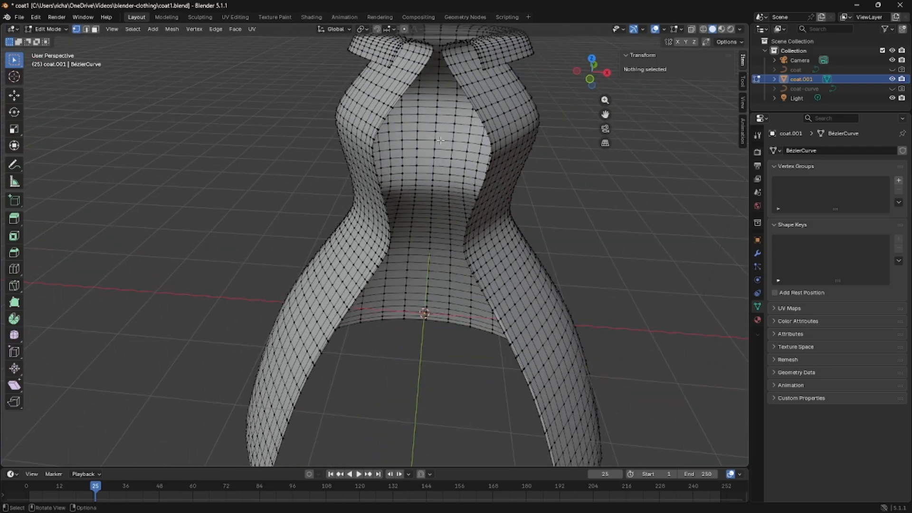
middle_drag(445, 113, 397, 167)
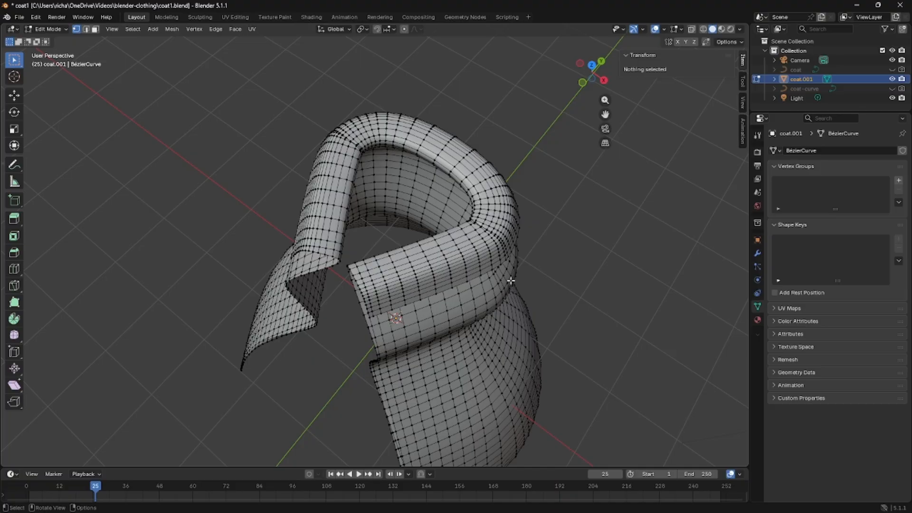
click(679, 41)
middle_drag(371, 171, 344, 130)
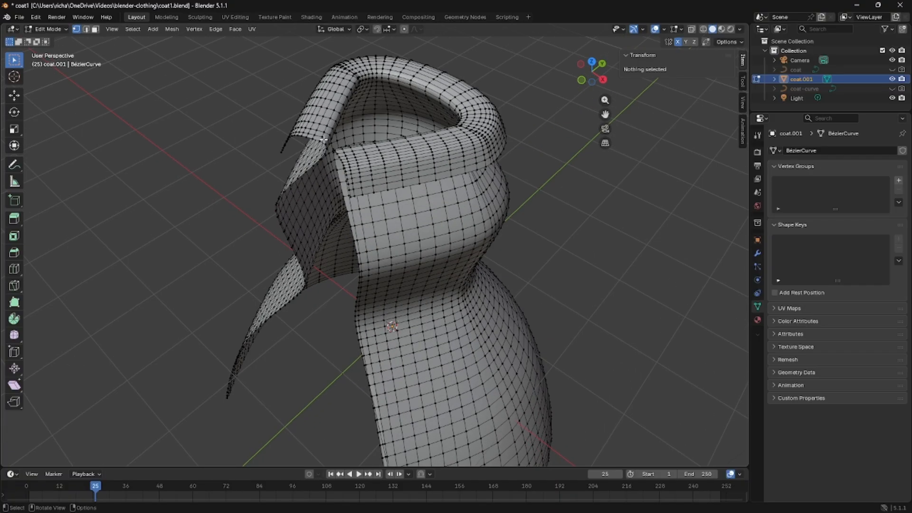
click(323, 139)
shift+click(329, 145)
middle_drag(333, 142, 349, 116)
click(341, 61)
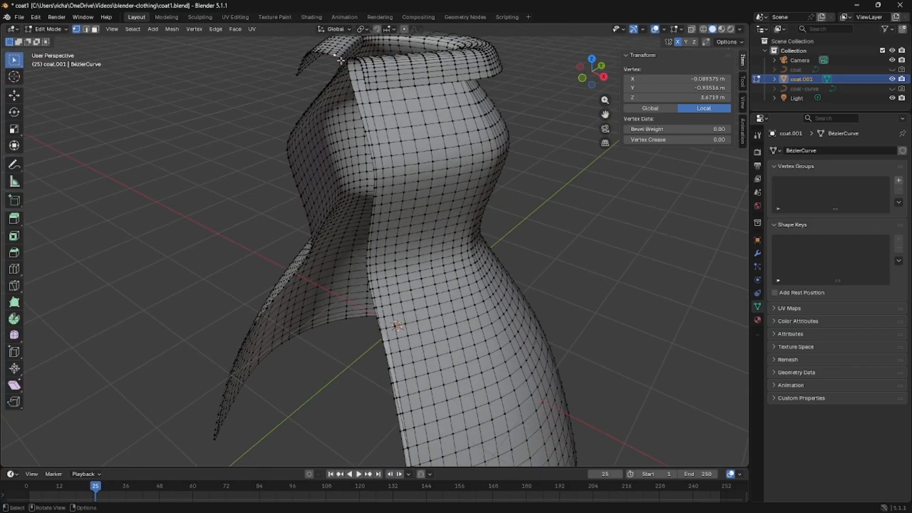
middle_drag(367, 335, 368, 310)
shift+click(351, 224)
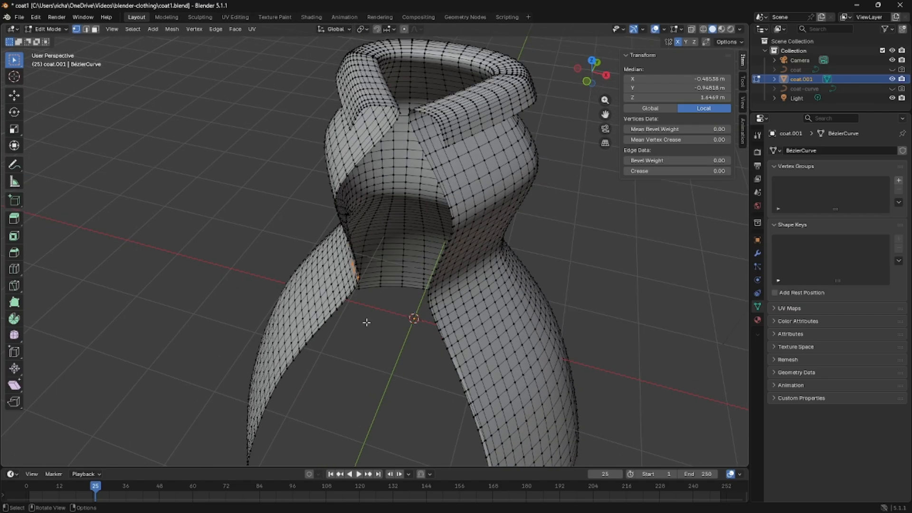
click(356, 288)
Select the two opposite waist vertices on the front opening edges in front view and turn on proportional editing.
key(KP_1)
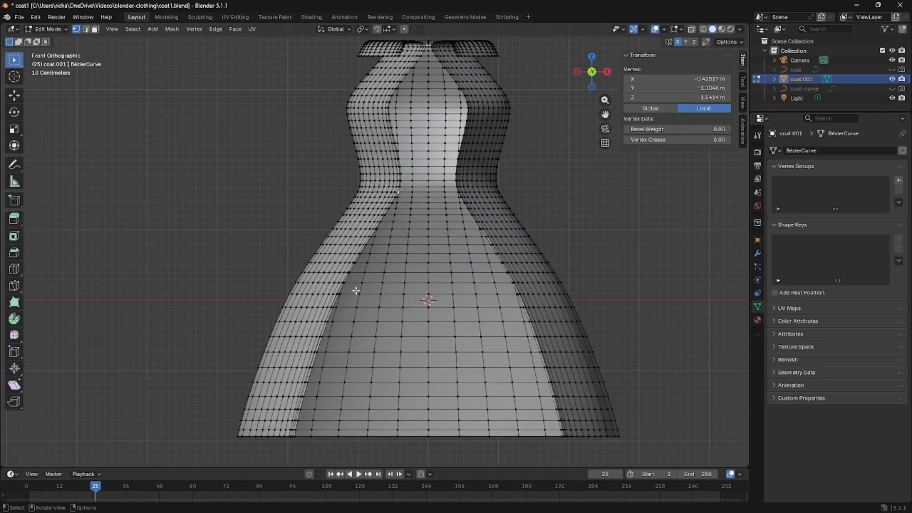
click(400, 188)
shift+click(455, 186)
middle_drag(454, 186, 476, 300)
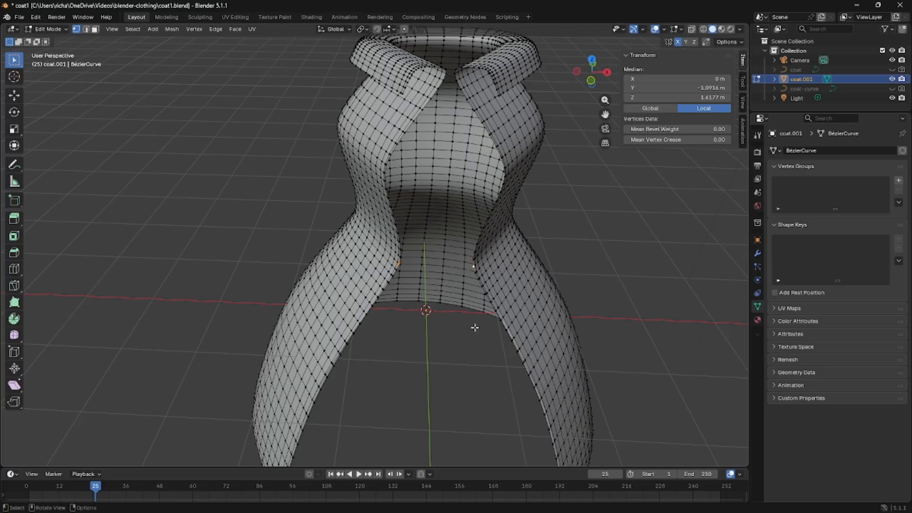
scroll(475, 304, up, 3)
middle_drag(475, 305, 503, 292)
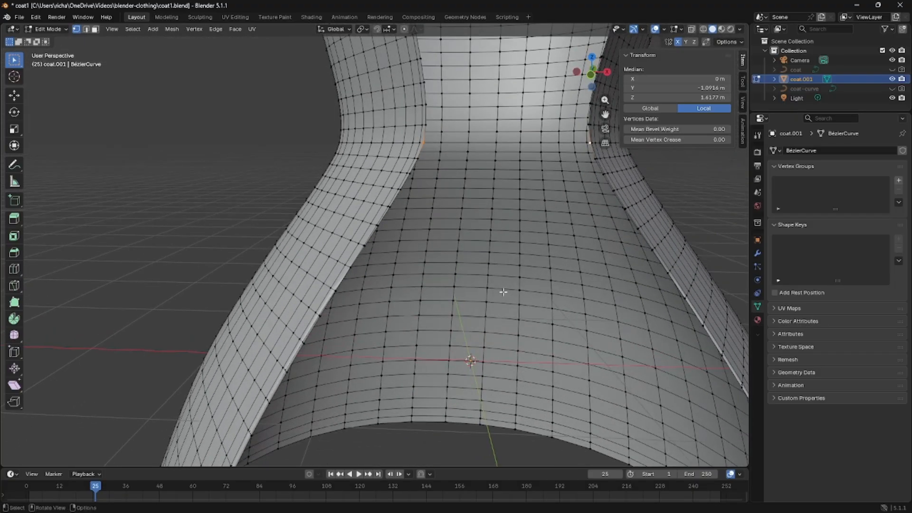
key(KP_1)
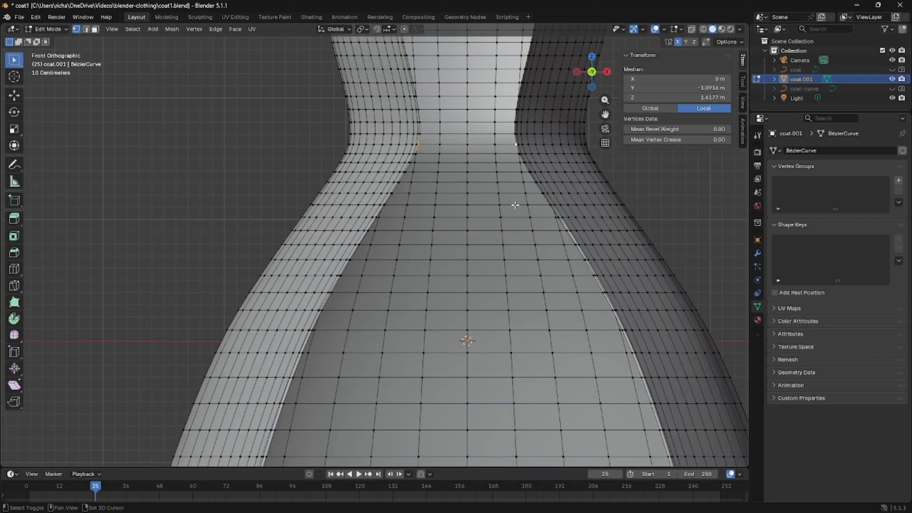
shift+middle_drag(515, 204, 462, 291)
key(space)
key(o)
key(space)
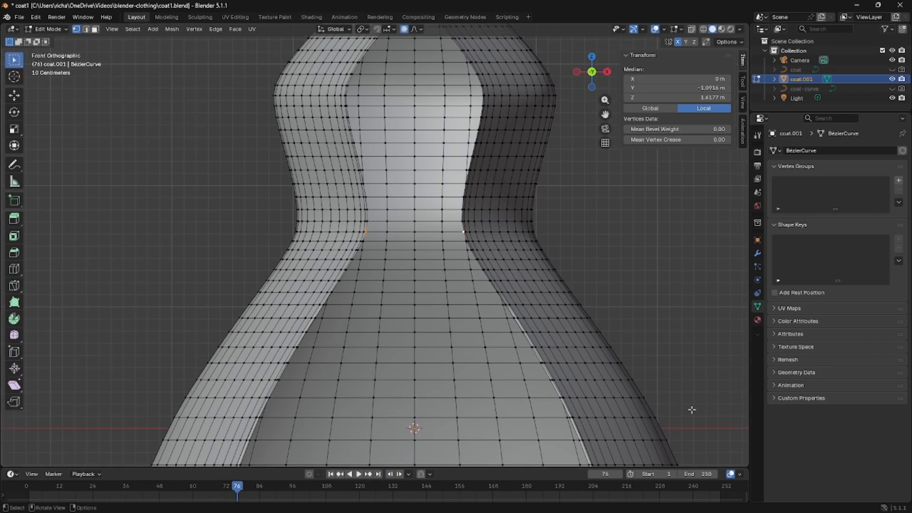
Try scaling the two waist vertices inward to about 0.88 with a proportional size of about 2.65.
key(s)
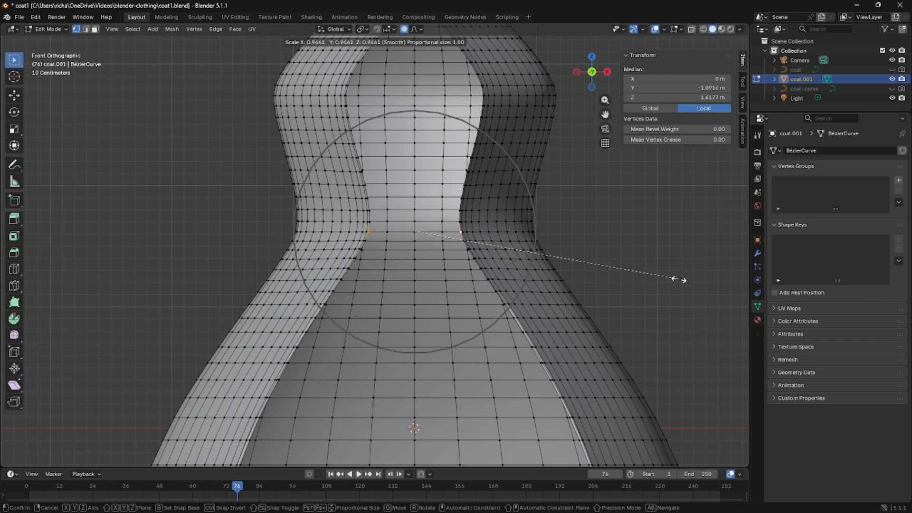
scroll(678, 280, down, 12)
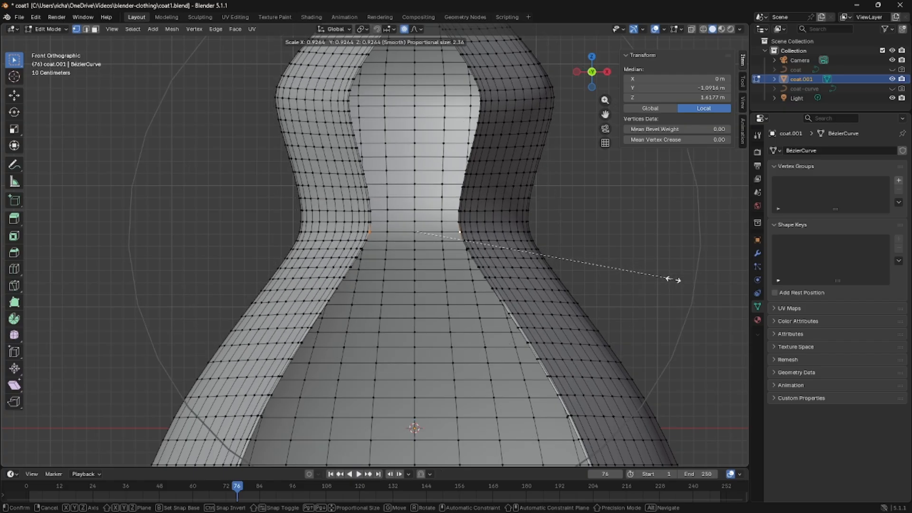
scroll(667, 276, down, 2)
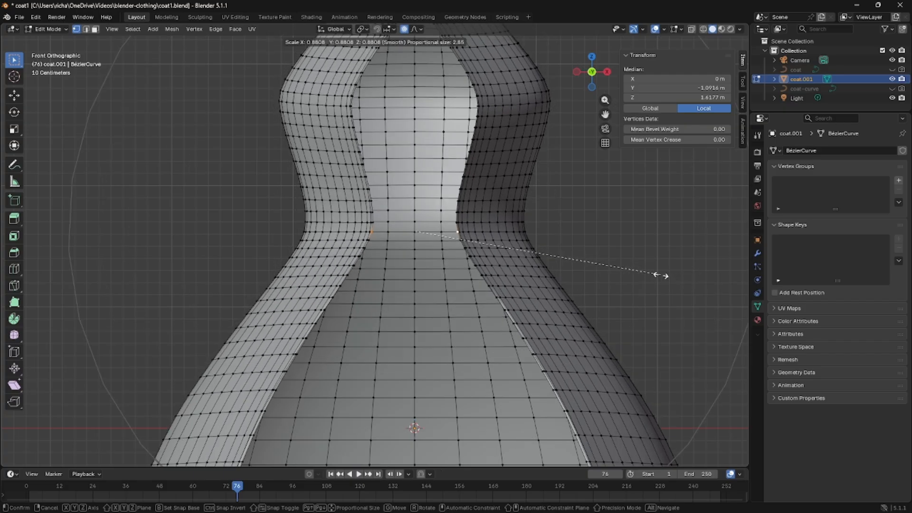
click(661, 276)
Try pulling the waist vertices together at the centre by scaling with different proportional influence sizes, and cancel the scaling.
scroll(661, 276, down, 3)
key(s)
scroll(655, 271, down, 3)
scroll(636, 281, up, 8)
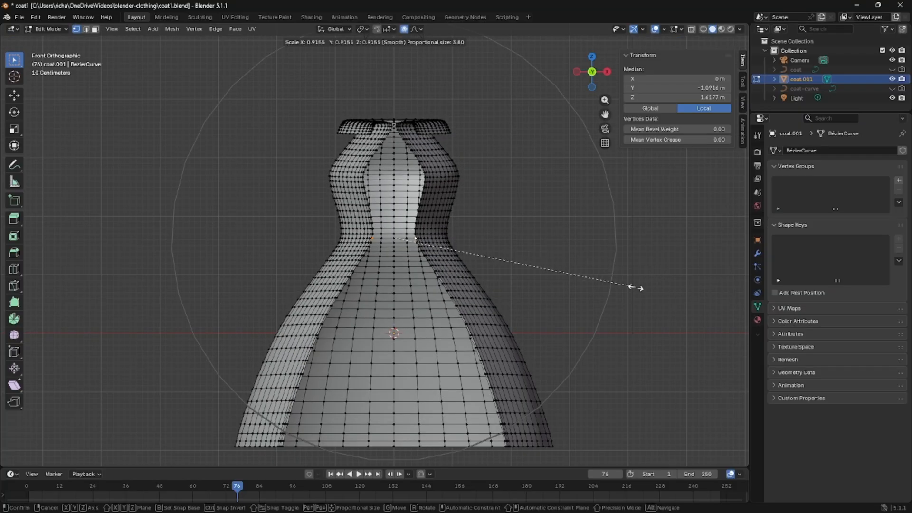
scroll(621, 284, down, 11)
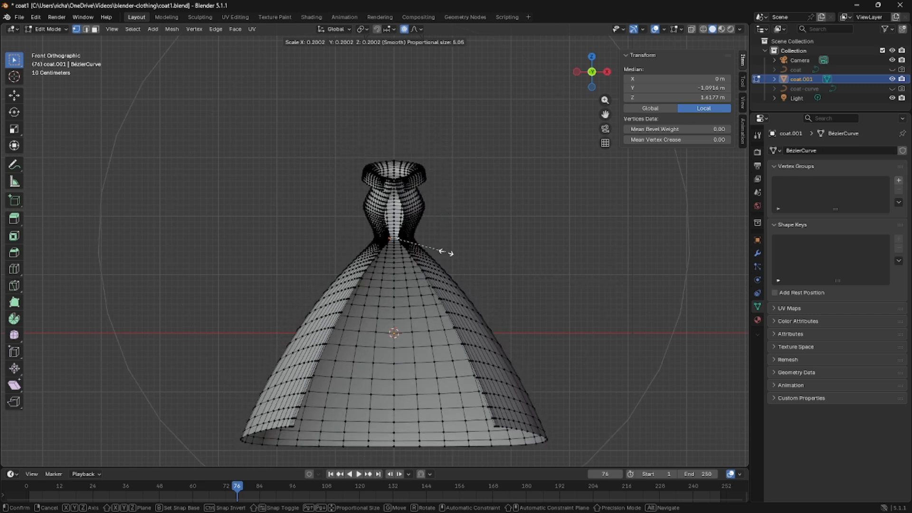
scroll(432, 249, up, 18)
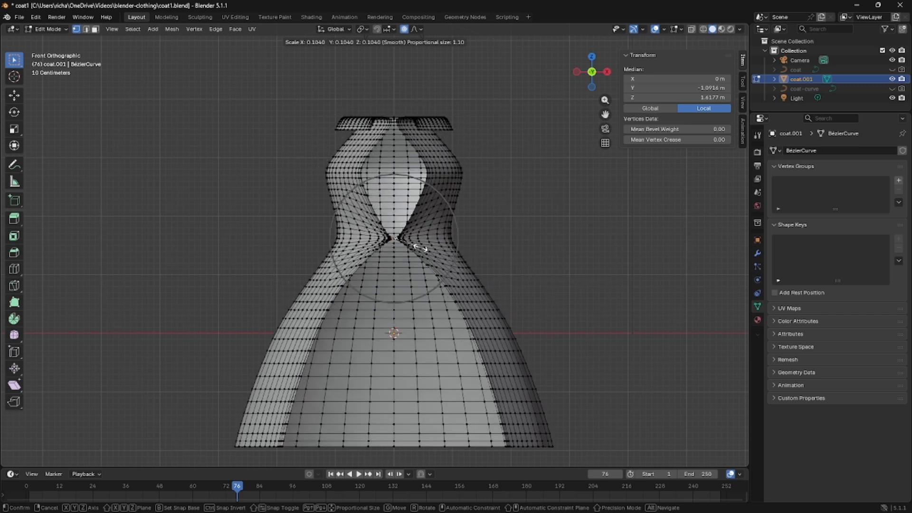
scroll(402, 240, up, 1)
scroll(404, 240, down, 8)
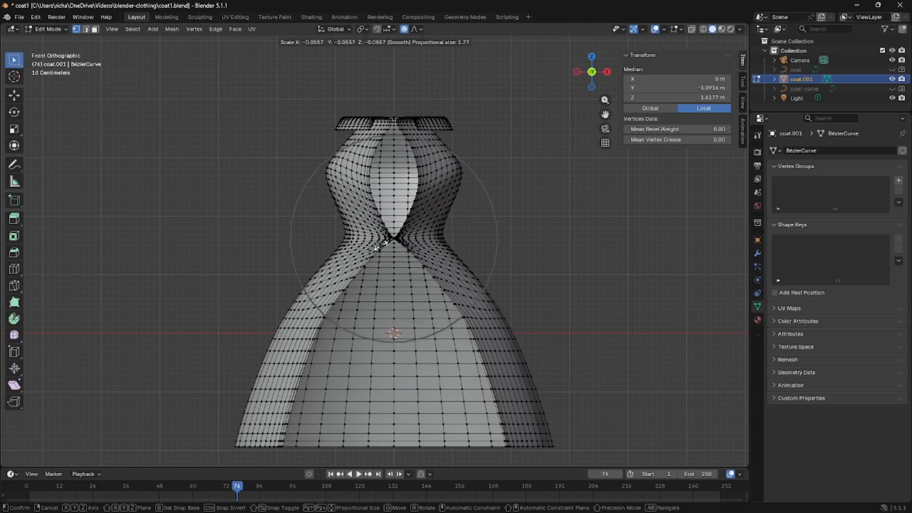
right_click(435, 258)
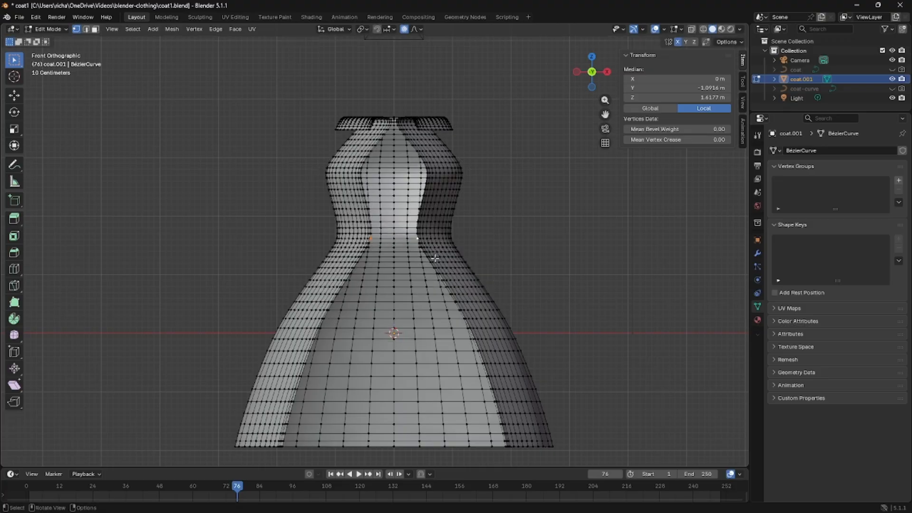
Select the shortest vertex path along one front opening edge, from the upper skirt to just below the collar.
click(362, 166)
scroll(410, 158, up, 3)
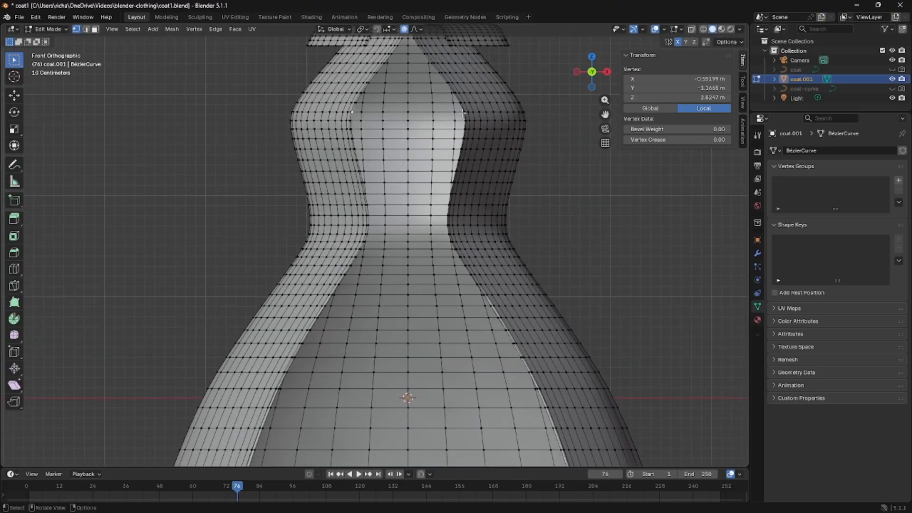
click(495, 315)
scroll(488, 129, down, 1)
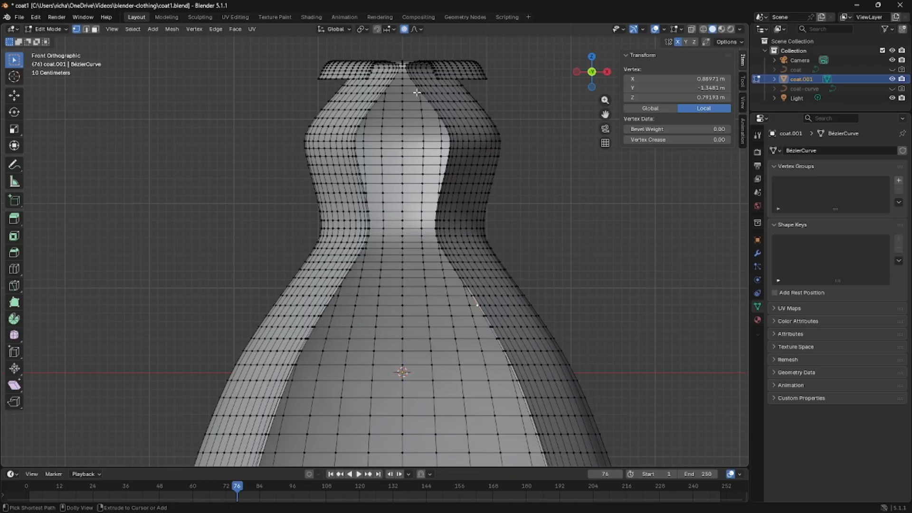
ctrl+click(414, 85)
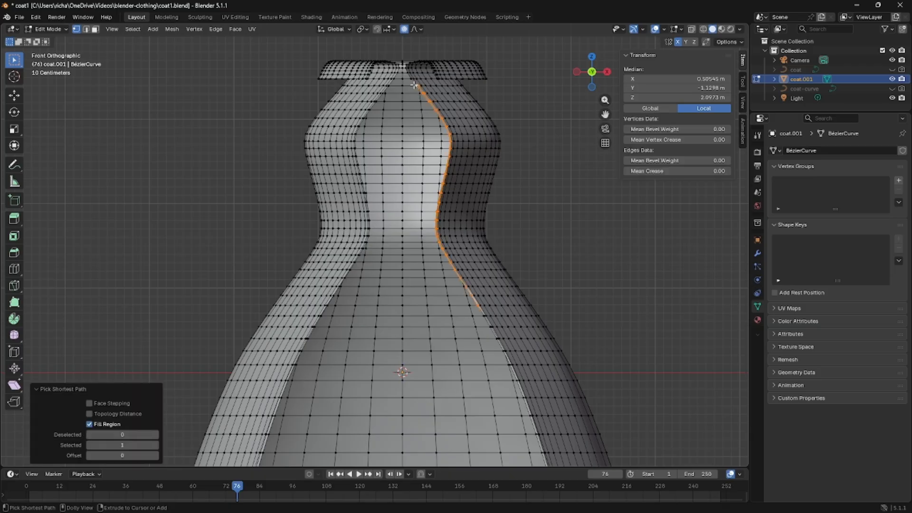
middle_drag(464, 169, 435, 236)
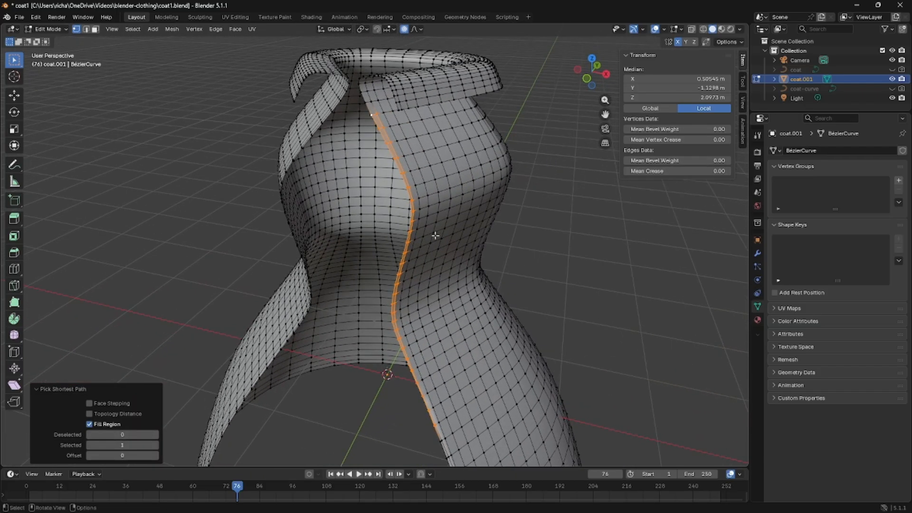
Try selecting the full edge loop along one side of the front opening, and clear the selection.
click(431, 429)
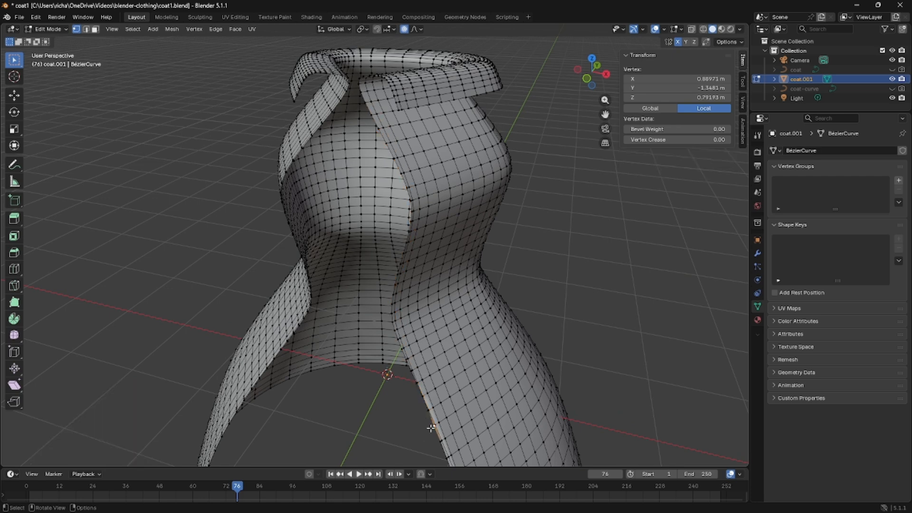
alt+click(370, 111)
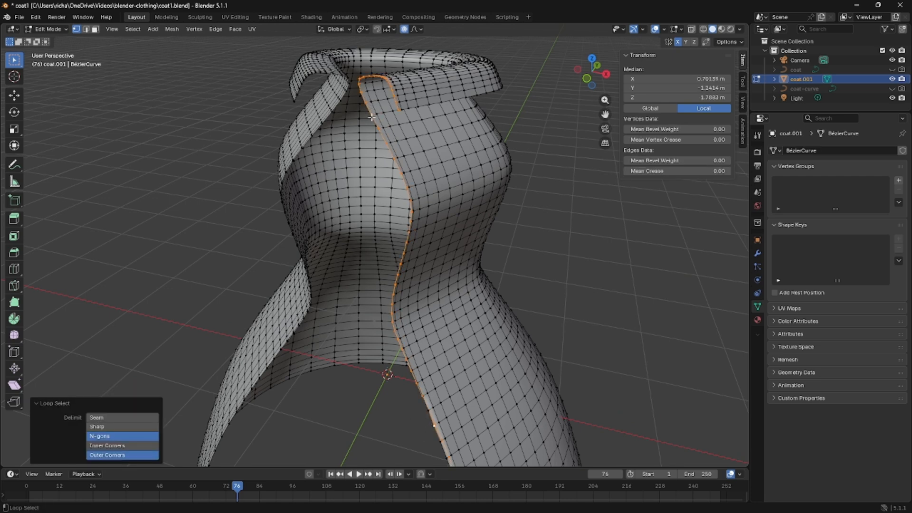
click(372, 114)
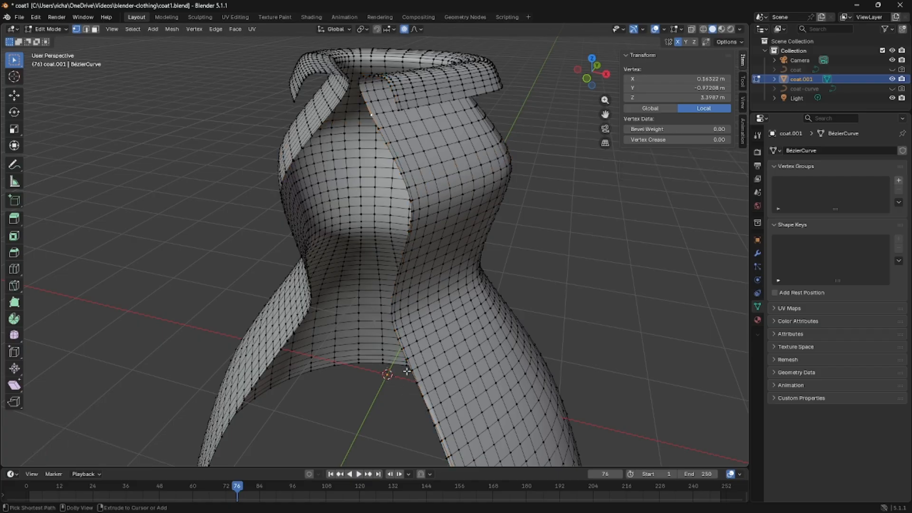
key(alt+a)
Select the shortest vertex path along the positive-X front opening edge, from just below the waist to just below the collar.
ctrl+click(410, 373)
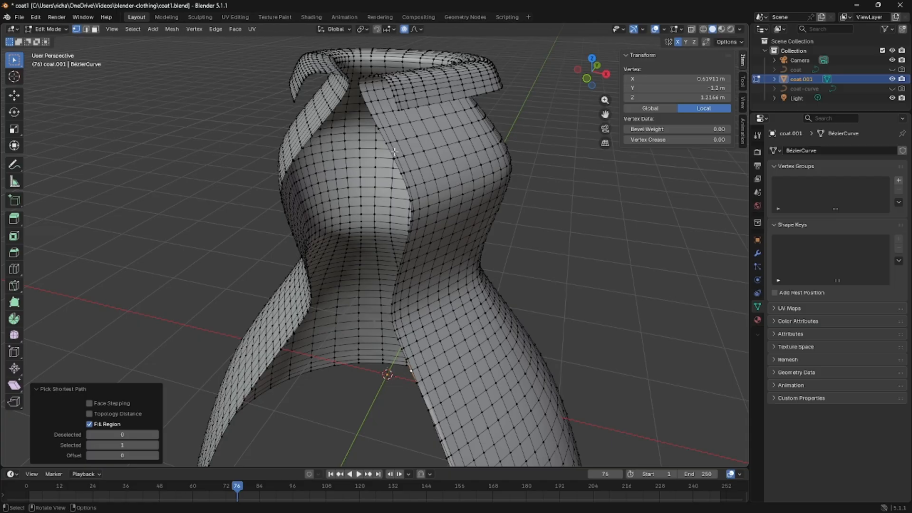
ctrl+click(367, 103)
middle_drag(564, 248, 665, 91)
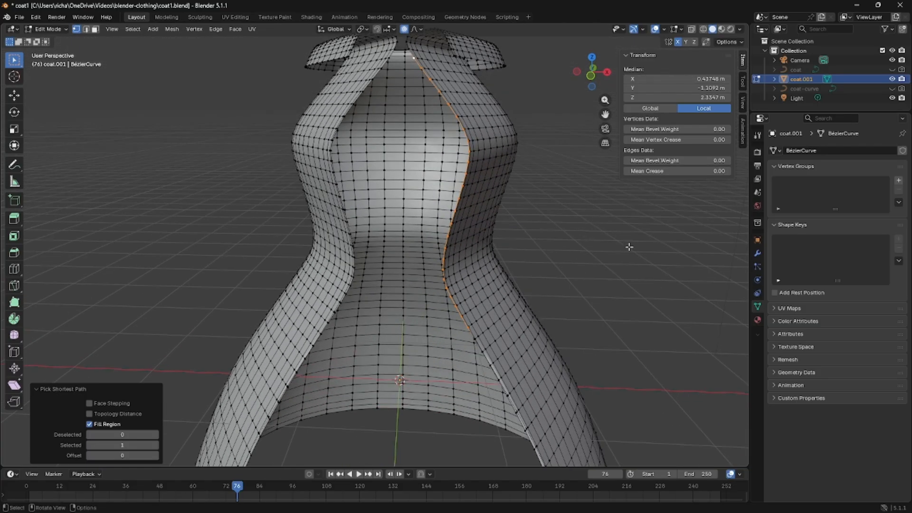
Try moving and scaling the selected opening edge along X with a proportional size of about 0.91.
key(g)
key(x)
scroll(617, 243, up, 7)
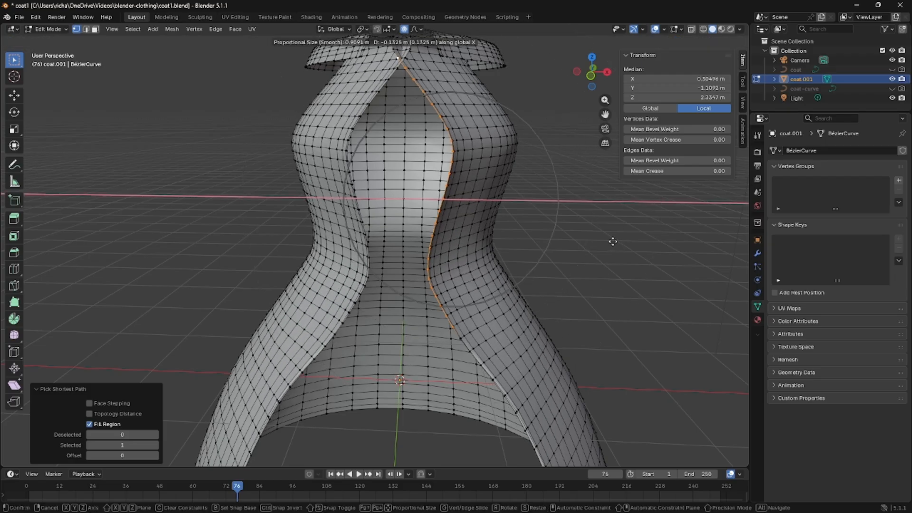
right_click(494, 248)
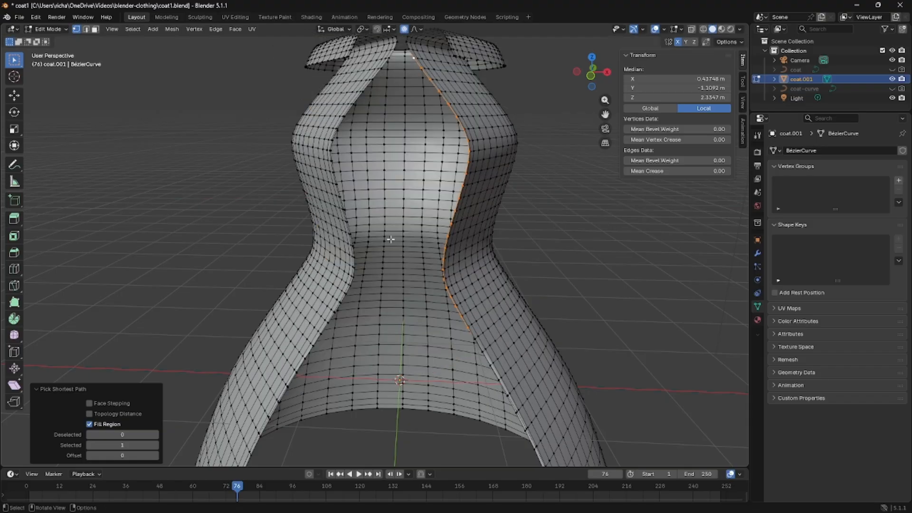
key(s)
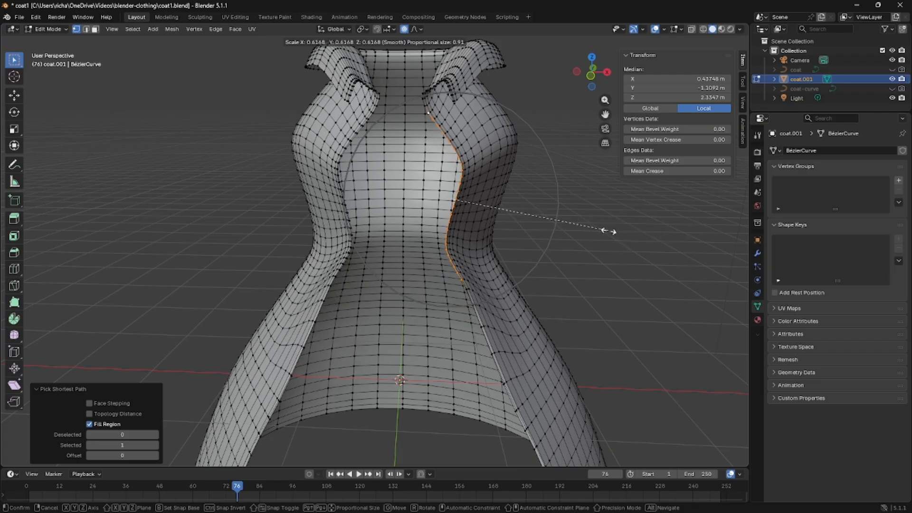
key(x)
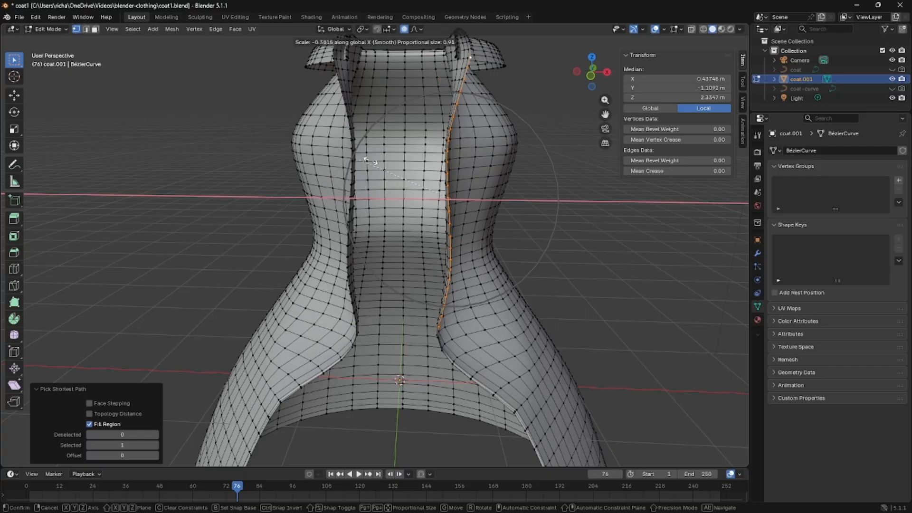
right_click(384, 158)
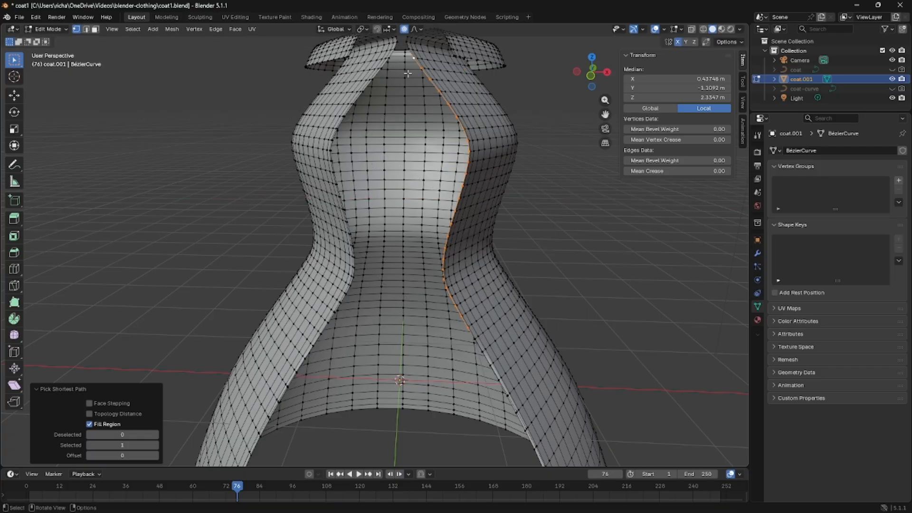
Add the matching vertex path on the opposite front opening edge to the selection, from just below the collar to the upper skirt.
key(shift)
shift+click(389, 58)
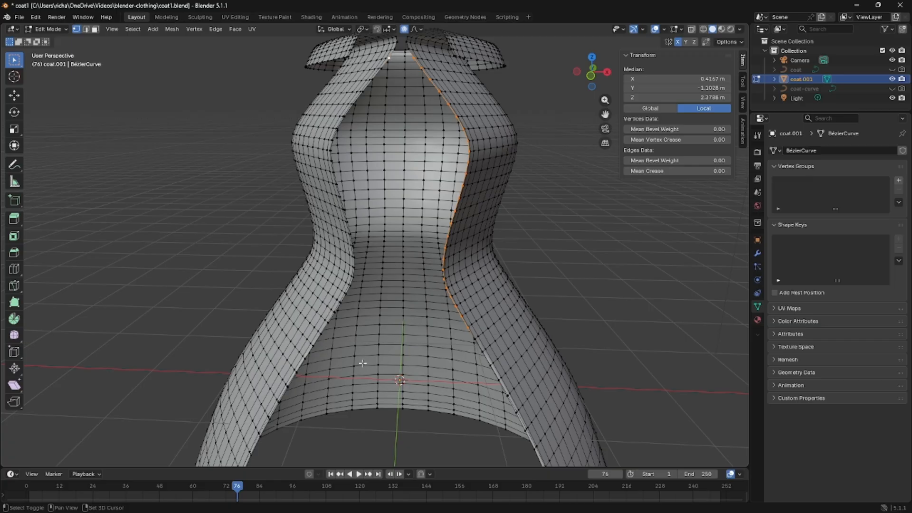
scroll(350, 356, up, 1)
key(KP_1)
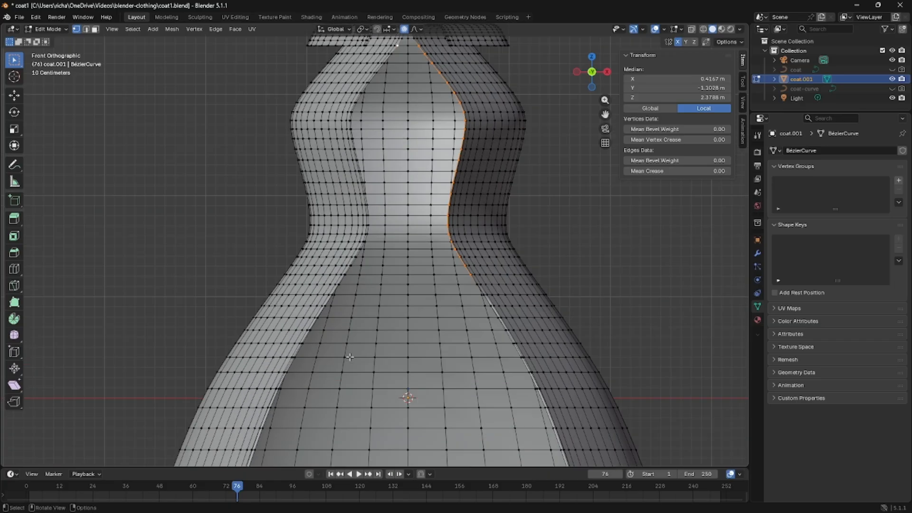
ctrl+click(346, 274)
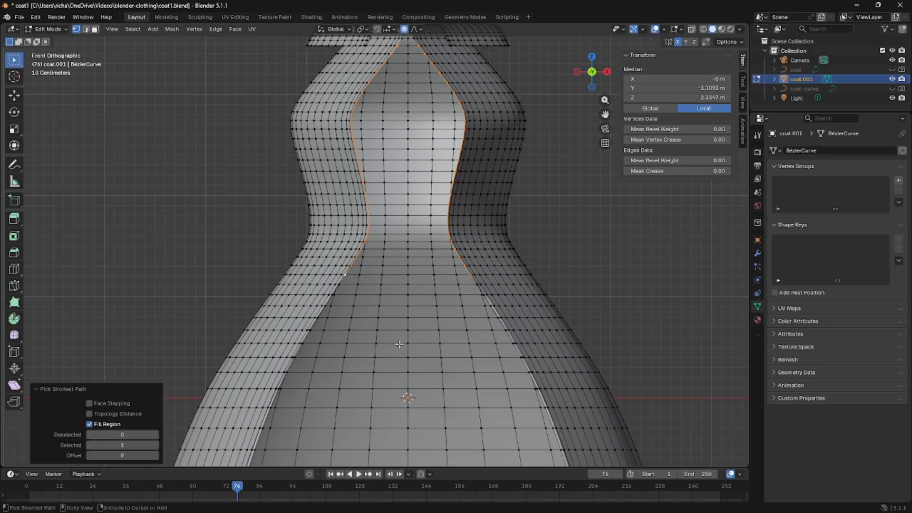
middle_drag(431, 165, 427, 211)
middle_drag(431, 174, 468, 234)
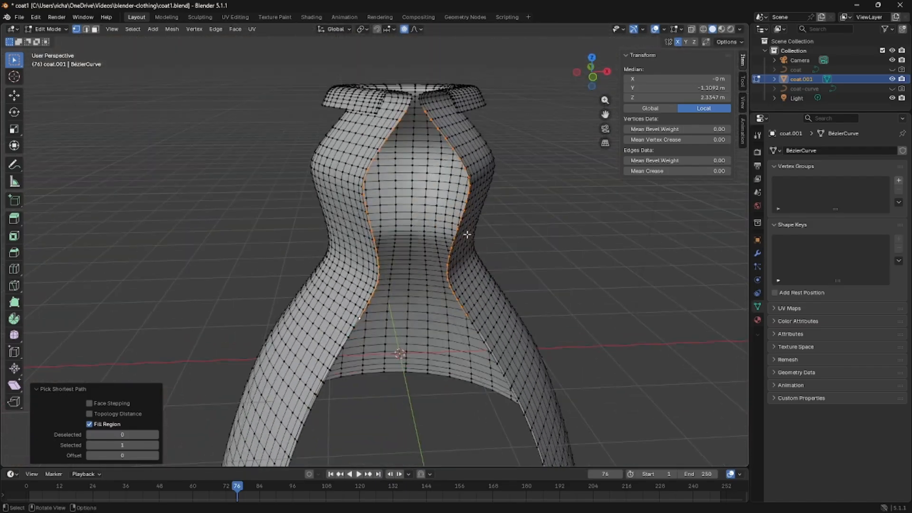
In front view, scale both opening edges together along X with a proportional size of about 1.33, leaving a narrow gap, and clear the selection.
key(KP_1)
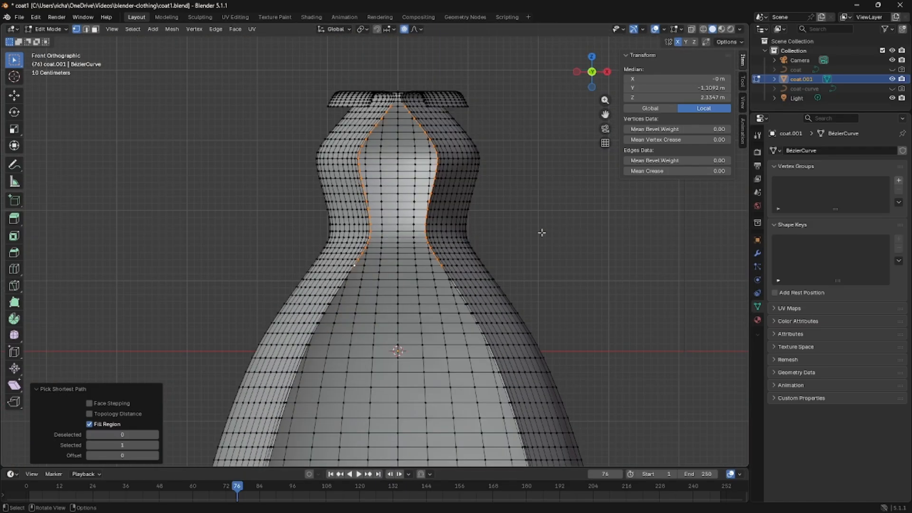
key(s)
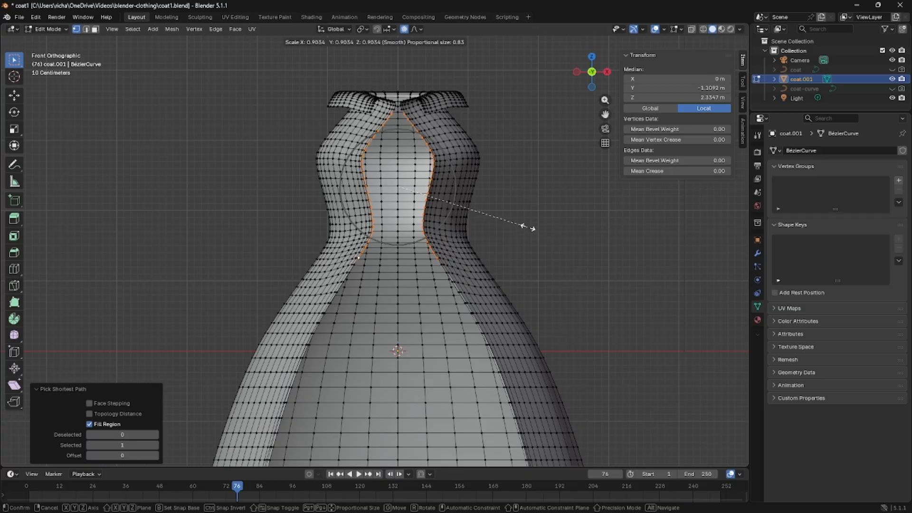
scroll(525, 227, down, 1)
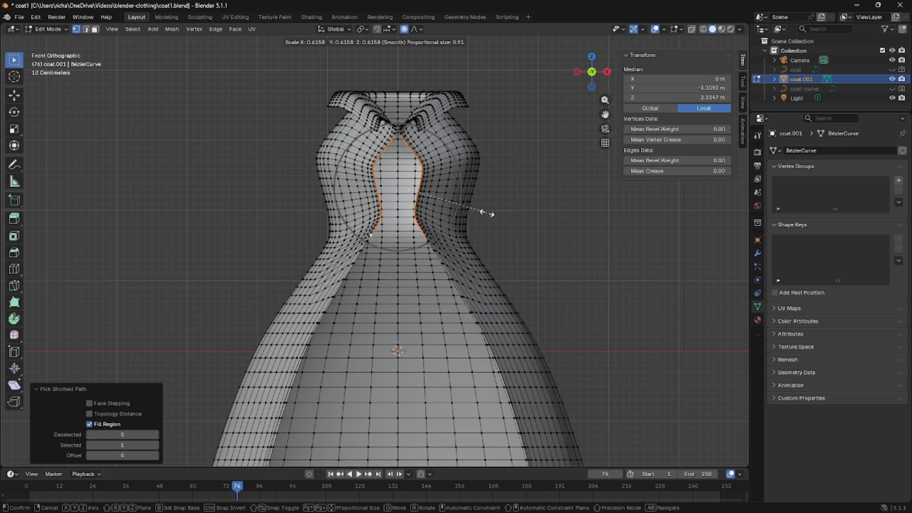
key(x)
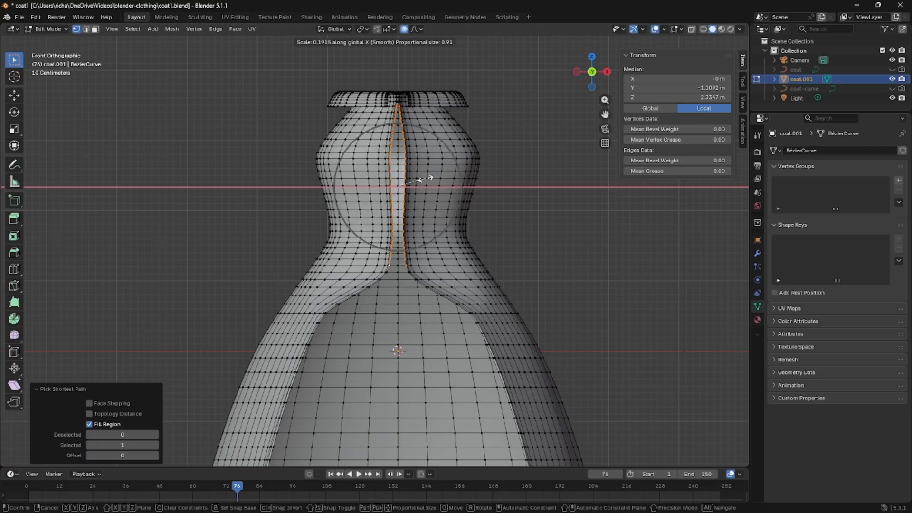
scroll(420, 179, down, 4)
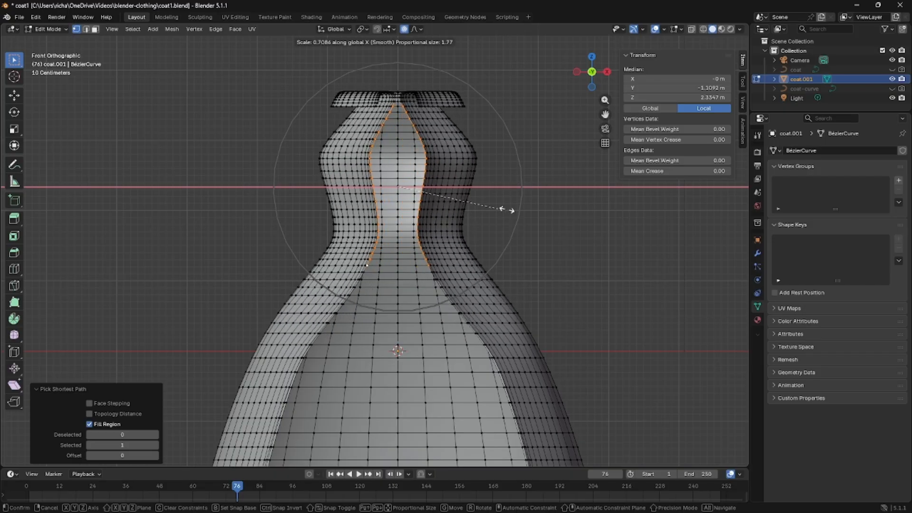
scroll(446, 215, up, 3)
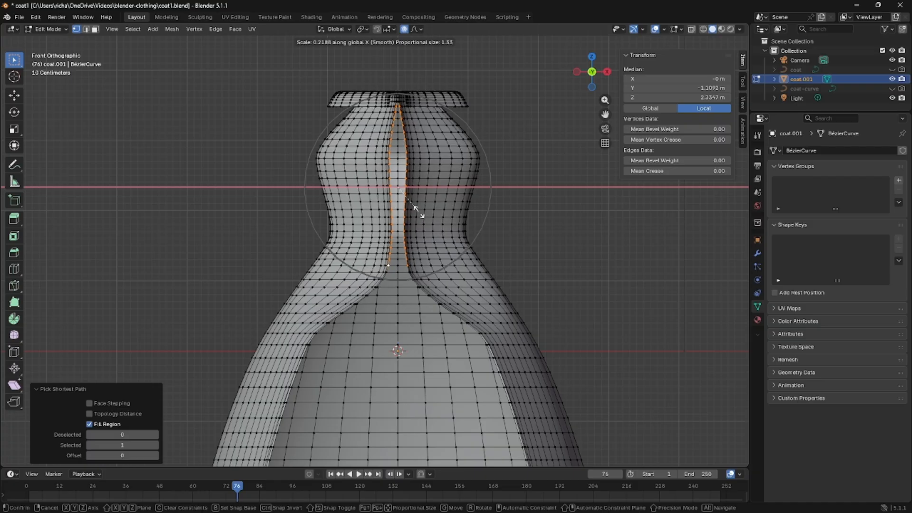
click(420, 226)
key(alt+a)
Select a single chest vertex on the front panel at negative X and switch to top view.
middle_drag(600, 195, 522, 218)
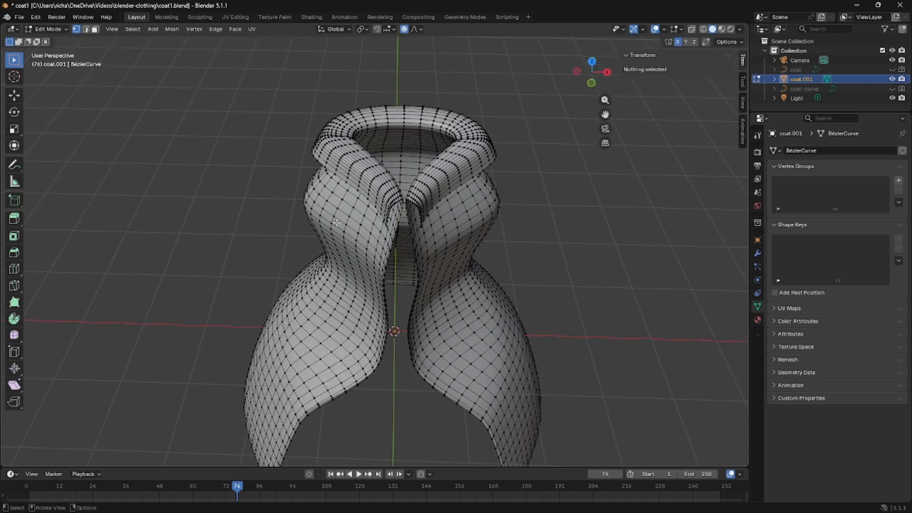
click(346, 265)
middle_drag(346, 265, 437, 315)
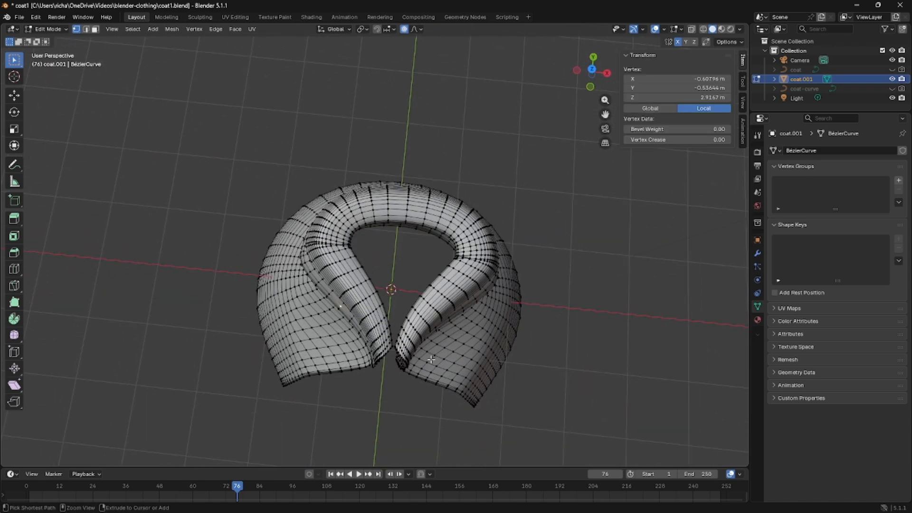
mouse_move(431, 359)
middle_down()
mouse_move(443, 431)
mouse_move(466, 347)
mouse_move(541, 202)
mouse_move(426, 357)
middle_up()
key(KP_7)
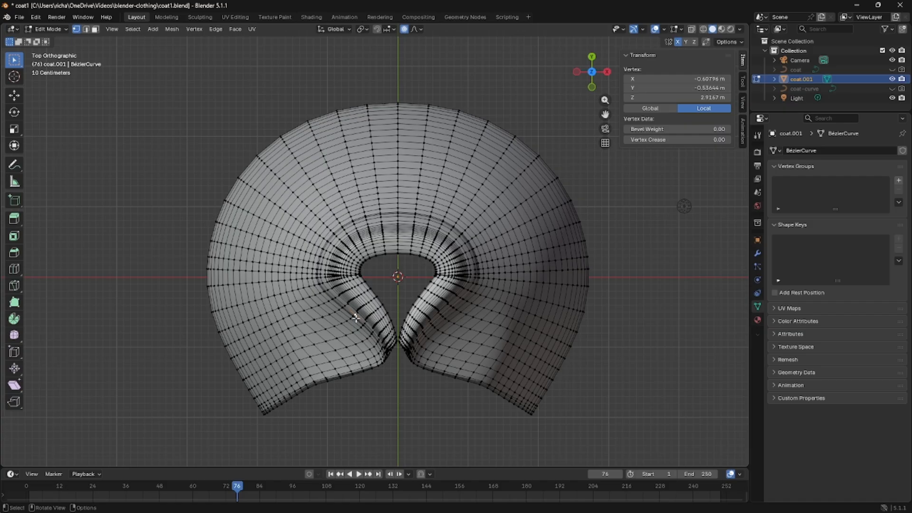
Try moving the chest vertex forward along Y in top view with a proportional size of 1.0.
key(g)
key(y)
scroll(356, 318, up, 3)
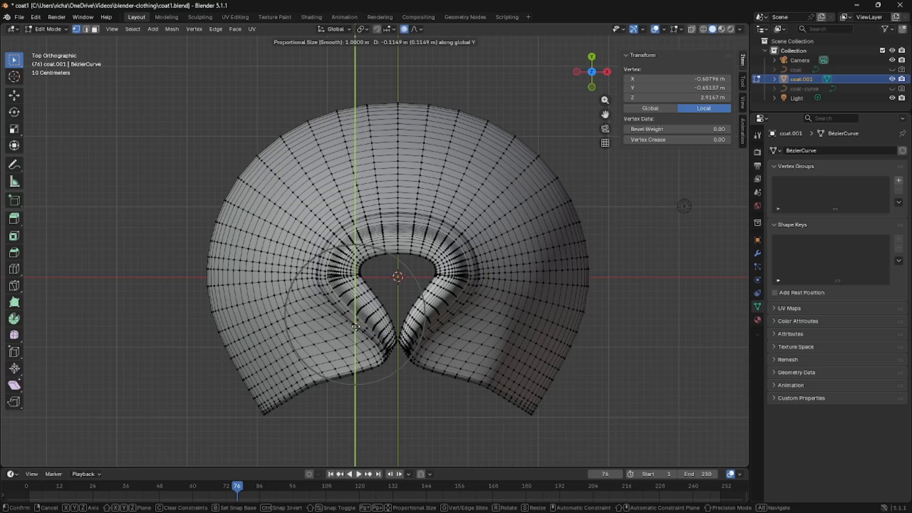
right_click(356, 341)
In left side view, move the chest vertex forward along Y with a proportional size of about 1.33 to fill out the bust.
key(KP_1)
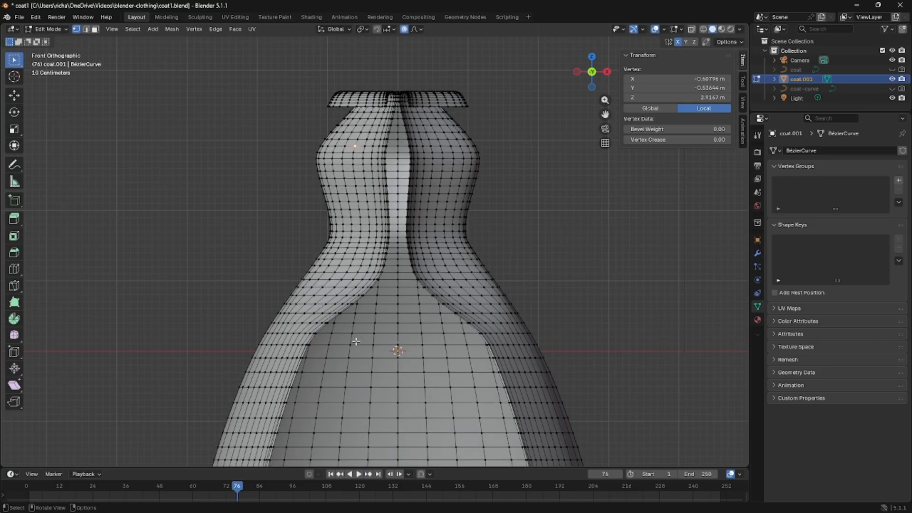
key(KP_7)
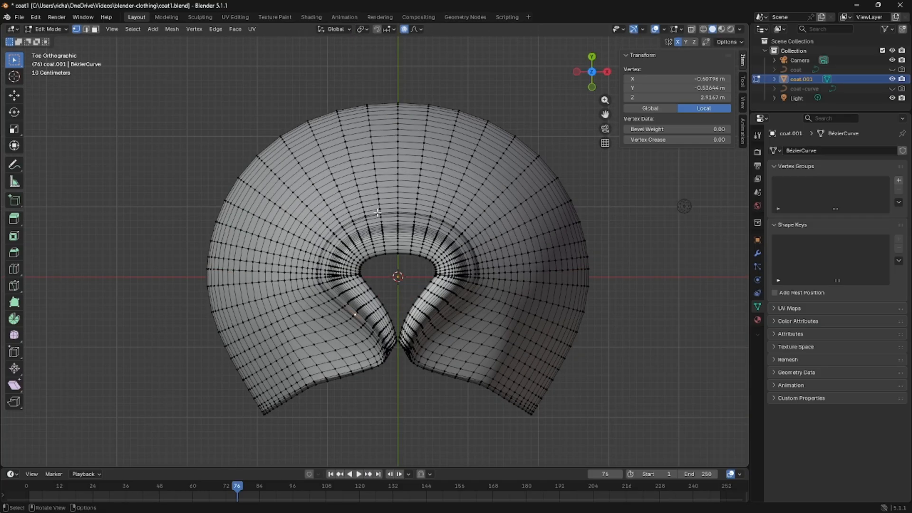
key(KP_3)
key(ctrl+KP_3)
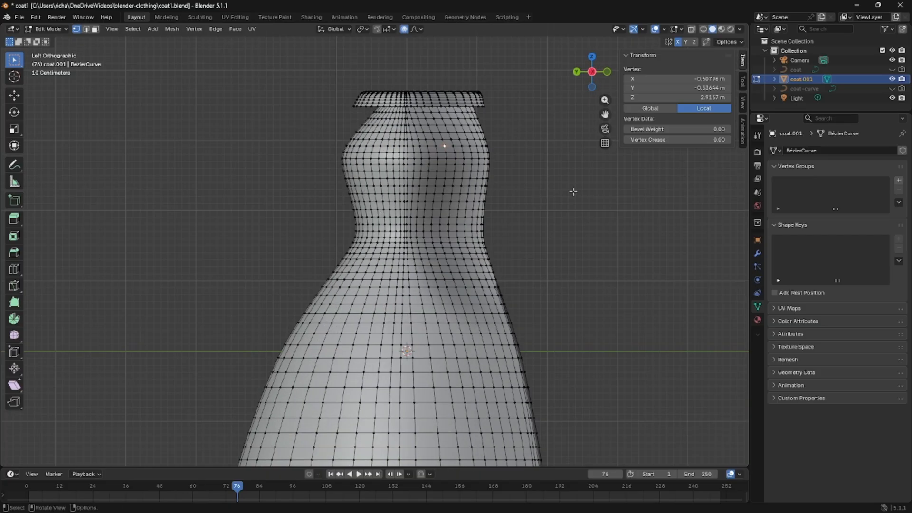
key(g)
key(y)
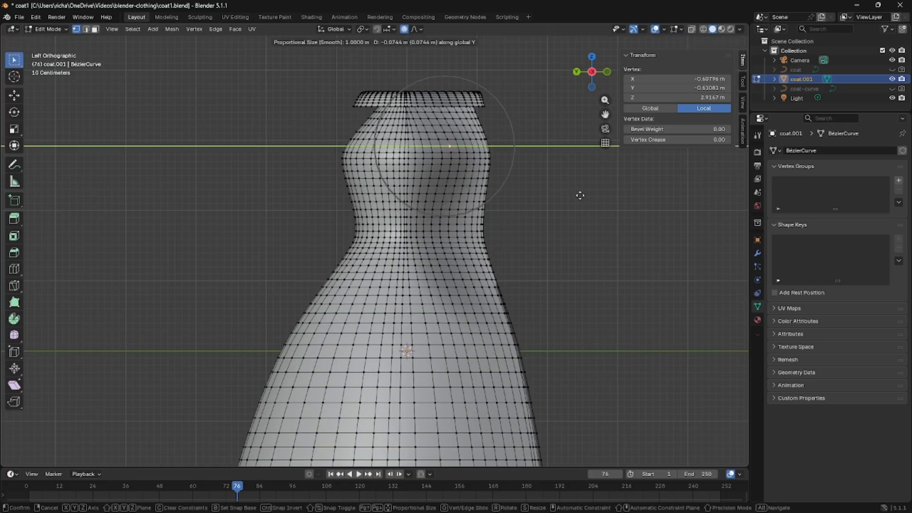
scroll(587, 196, down, 3)
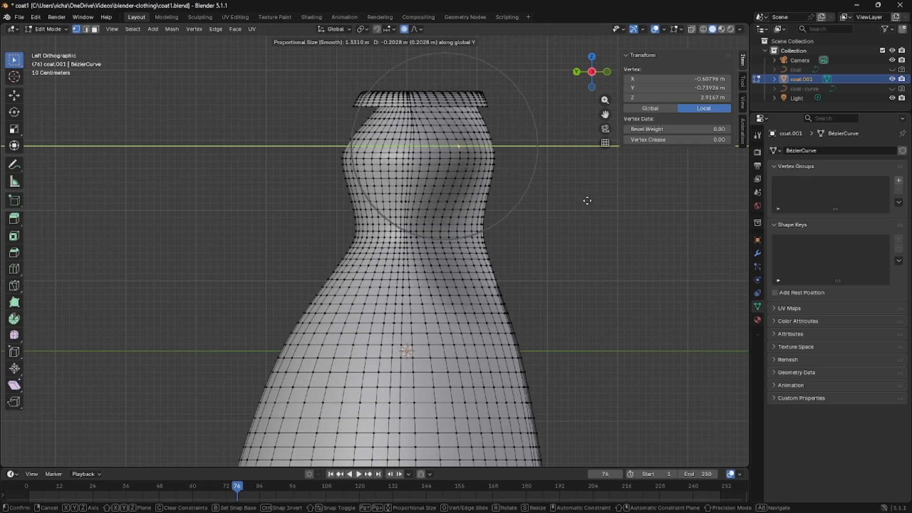
click(601, 200)
Select a chest-height vertex on the front opening edge and move it back about 0.2 m along Y with a proportional size of 1.0.
middle_drag(600, 199, 442, 216)
click(277, 152)
middle_drag(277, 152, 328, 257)
key(KP_1)
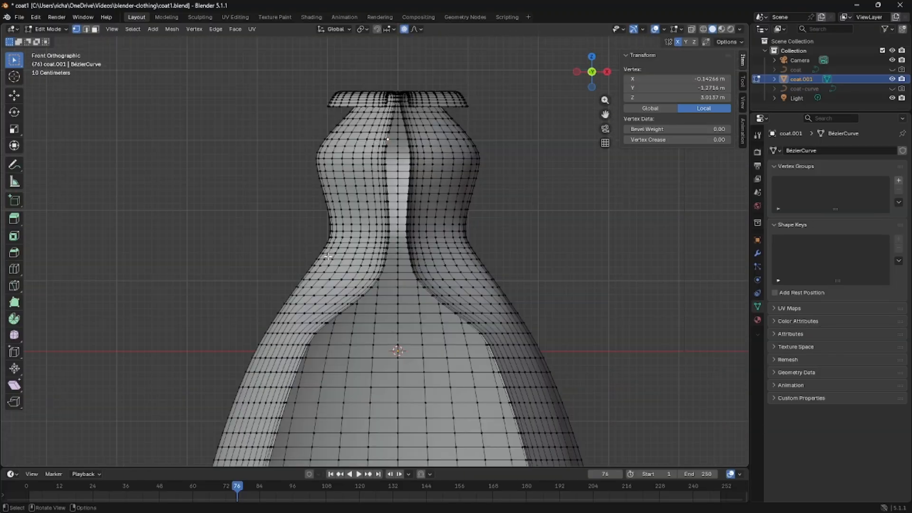
key(ctrl+KP_3)
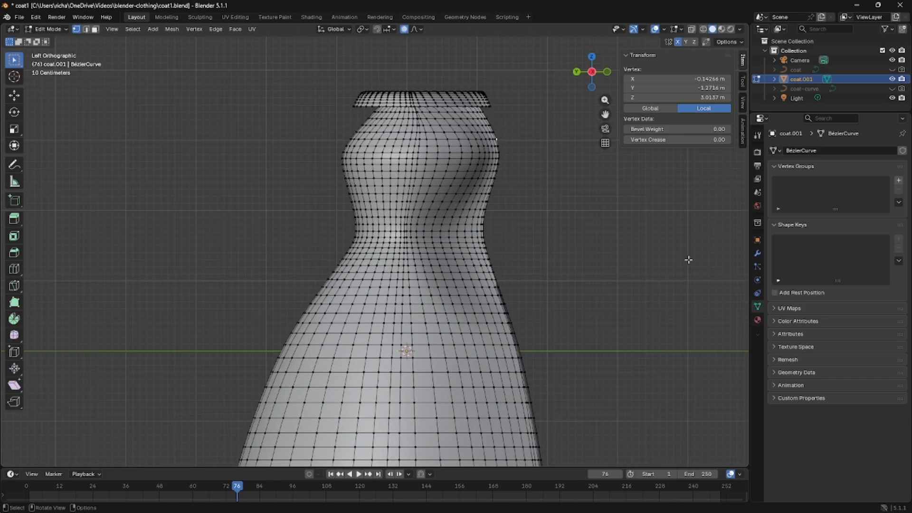
key(g)
scroll(689, 259, up, 6)
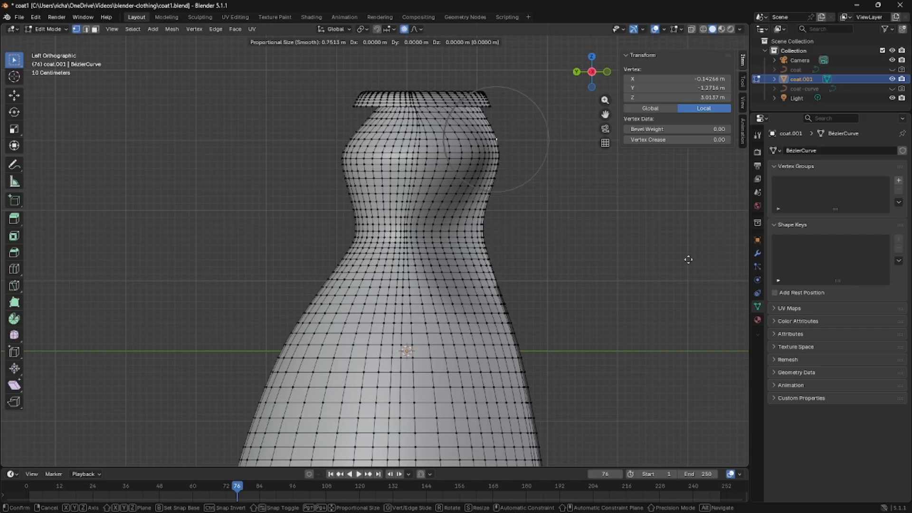
key(y)
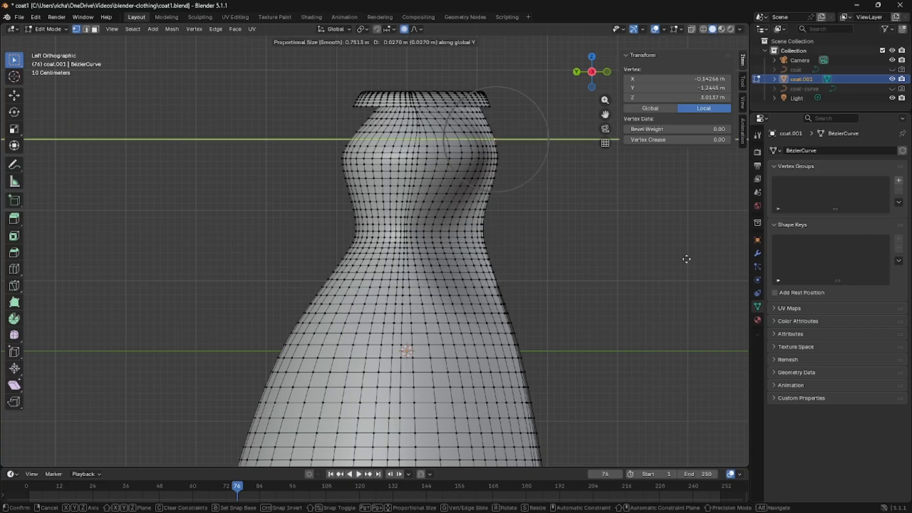
scroll(683, 258, down, 3)
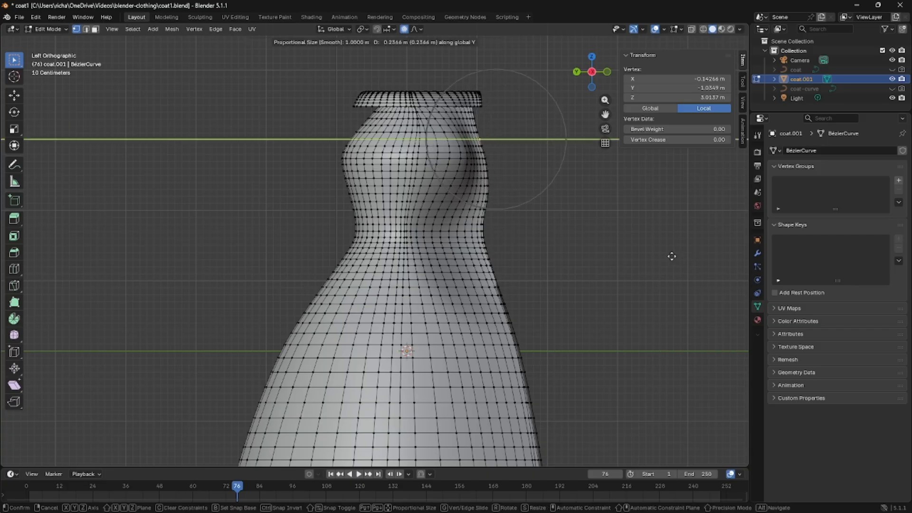
click(672, 256)
middle_drag(672, 256, 444, 240)
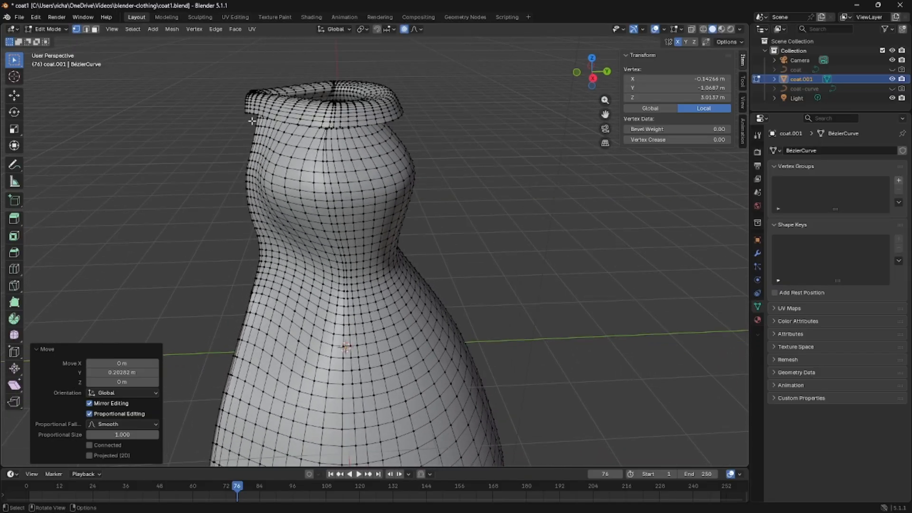
Select the collar's front tip vertex and lower it about 0.51 m along Z in right side view with a proportional size of about 1.46.
click(242, 112)
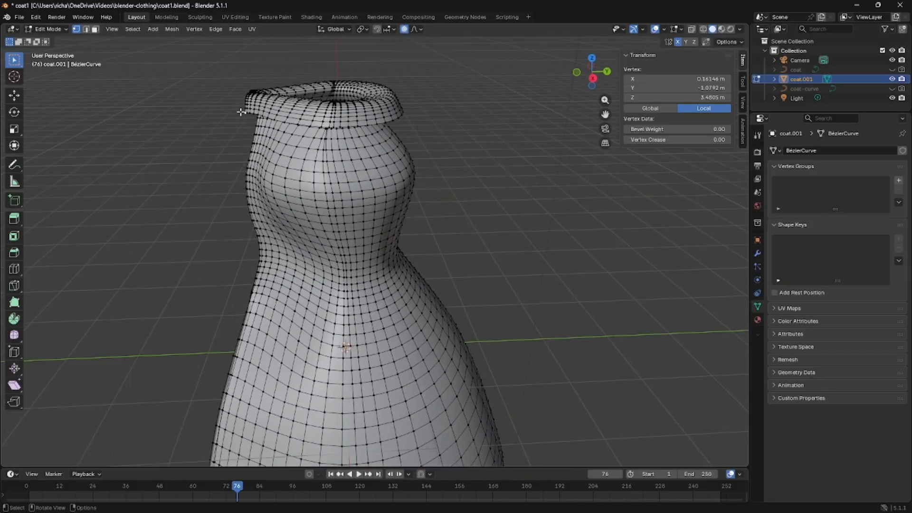
key(KP_3)
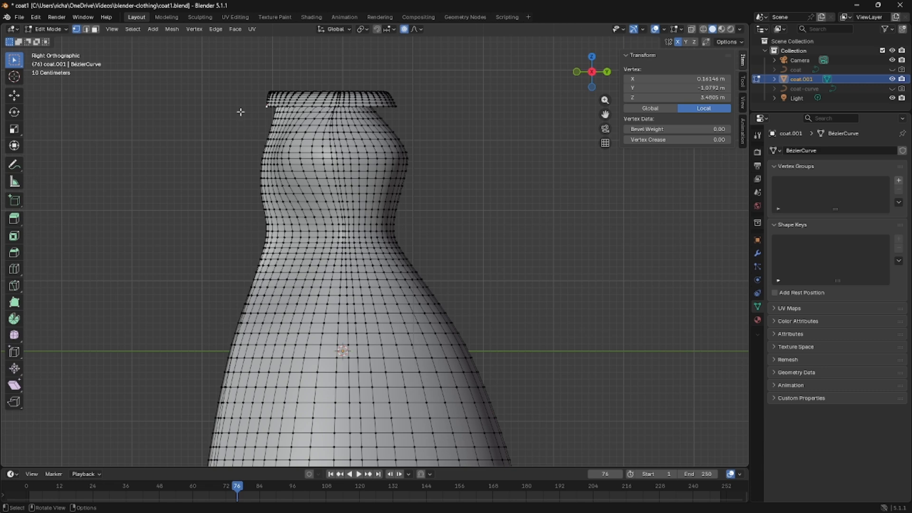
key(g)
key(z)
scroll(240, 121, down, 4)
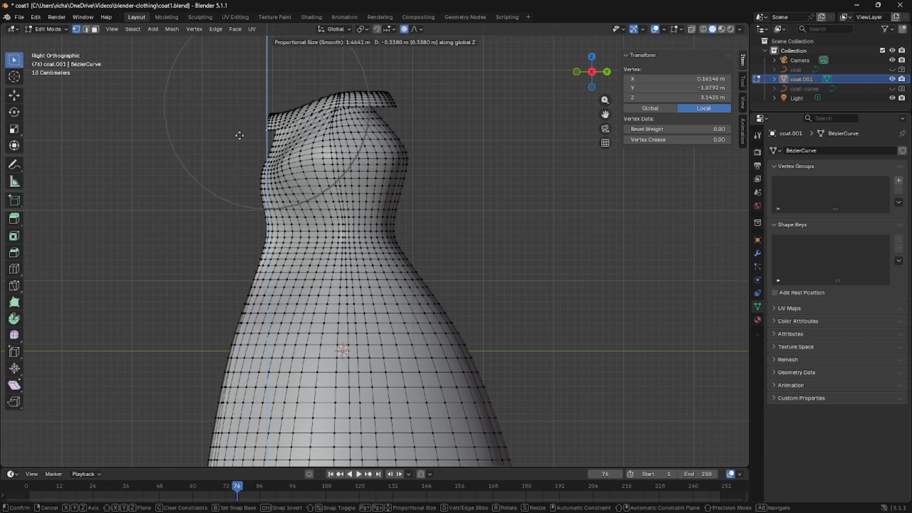
scroll(239, 142, up, 2)
scroll(239, 152, down, 2)
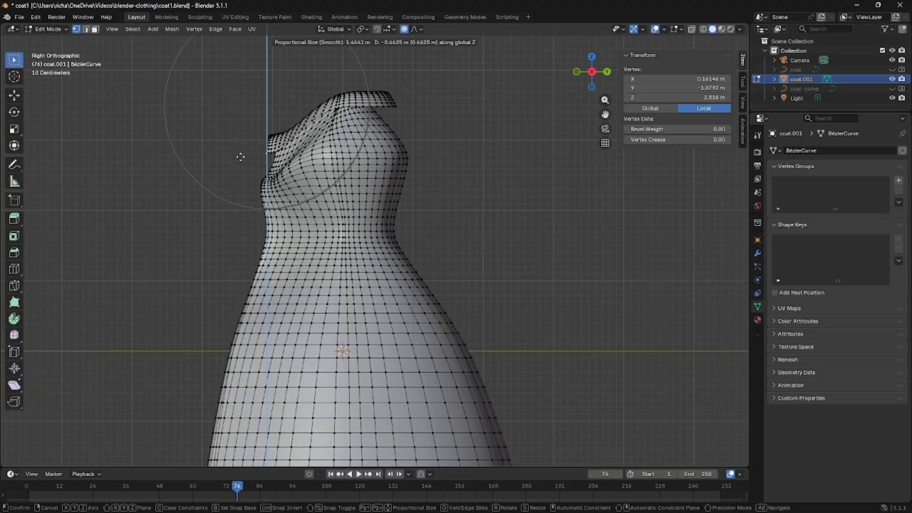
click(243, 148)
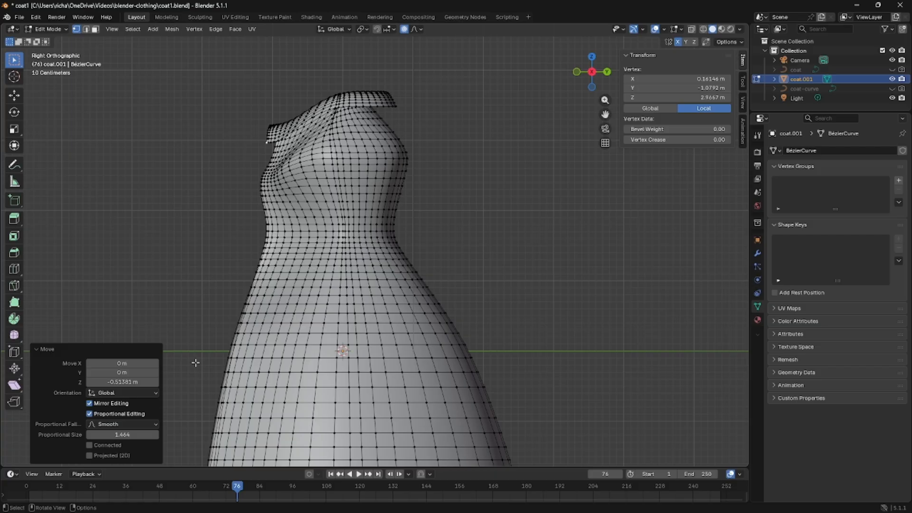
Compare the Constant, Linear and Inverse Square proportional falloffs on the collar move and settle on Sharp.
click(131, 424)
click(139, 404)
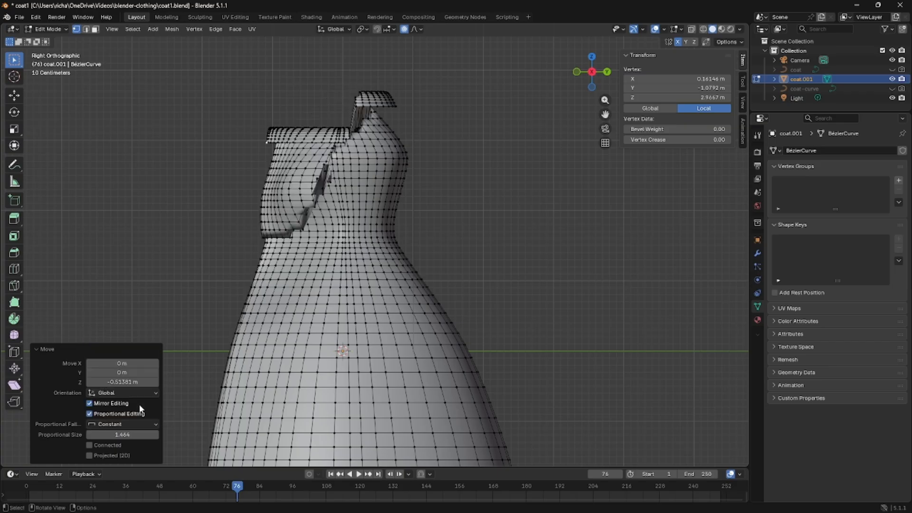
click(129, 424)
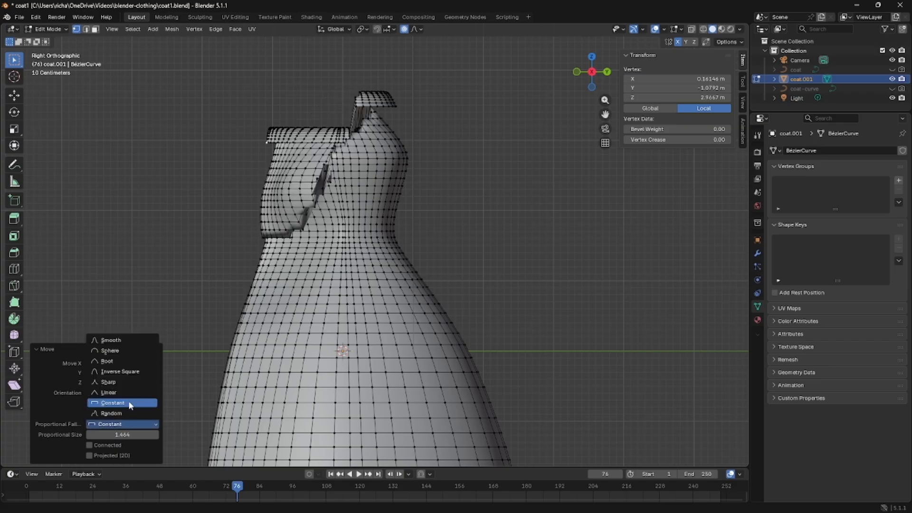
click(127, 394)
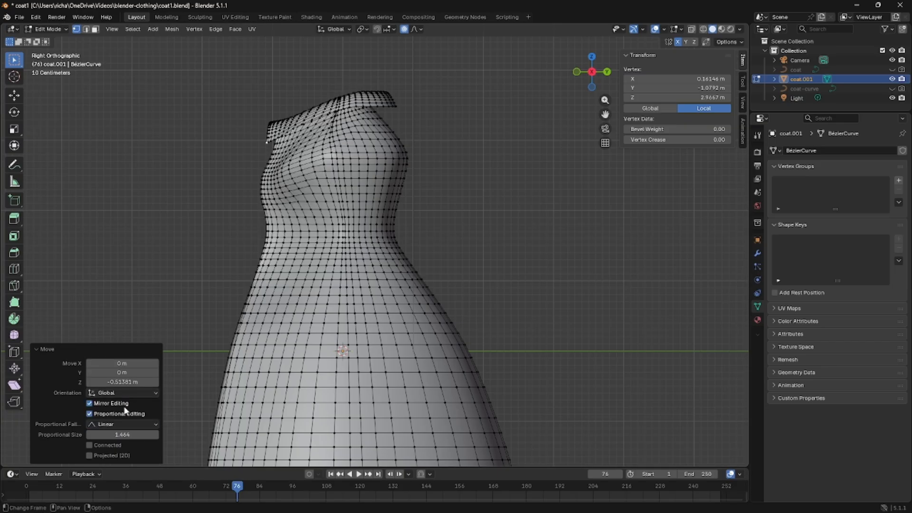
click(131, 425)
click(119, 371)
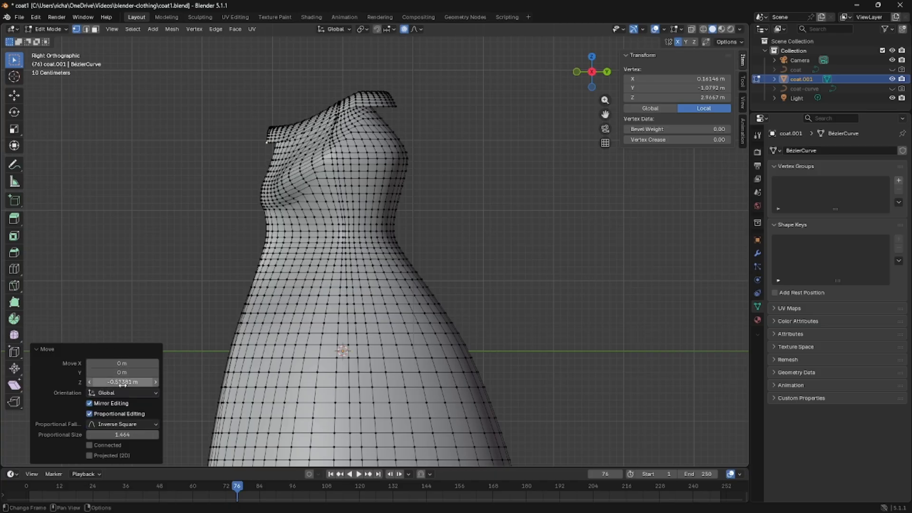
click(126, 426)
click(121, 383)
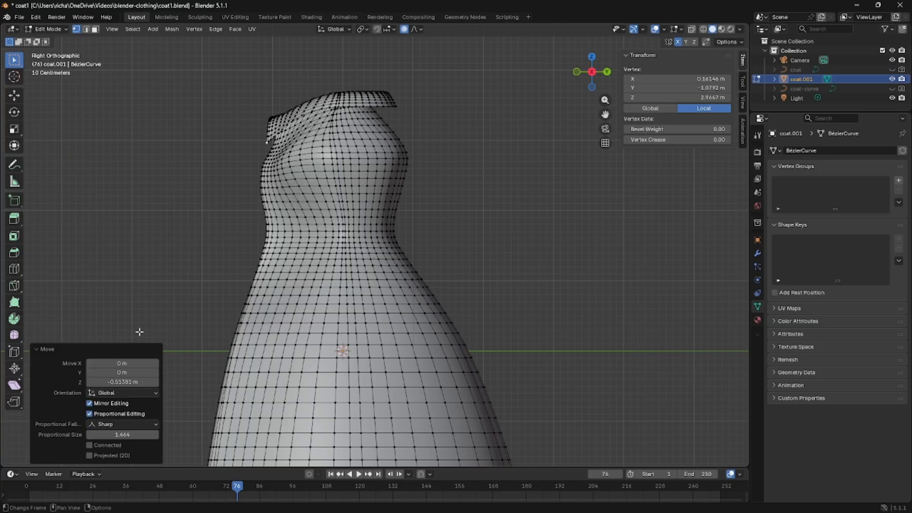
Deselect the collar vertex and inspect the reshaped coat from the back, top and side.
click(145, 230)
middle_drag(144, 230, 273, 272)
scroll(361, 223, up, 1)
middle_drag(420, 216, 403, 273)
middle_drag(363, 352, 110, 257)
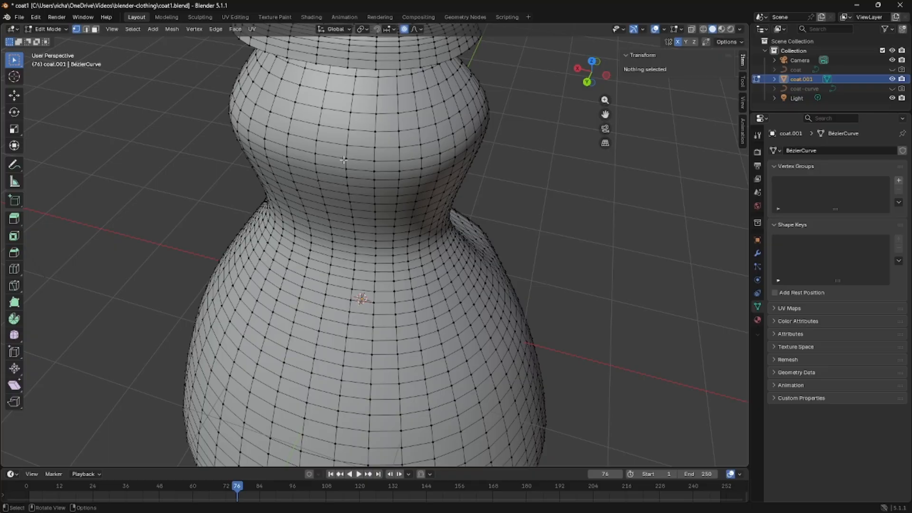
key(KP_7)
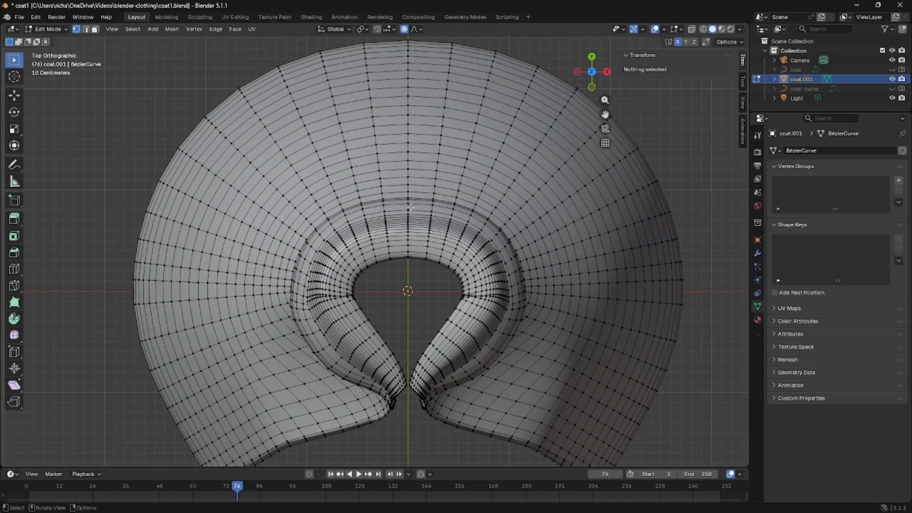
middle_drag(412, 222, 374, 138)
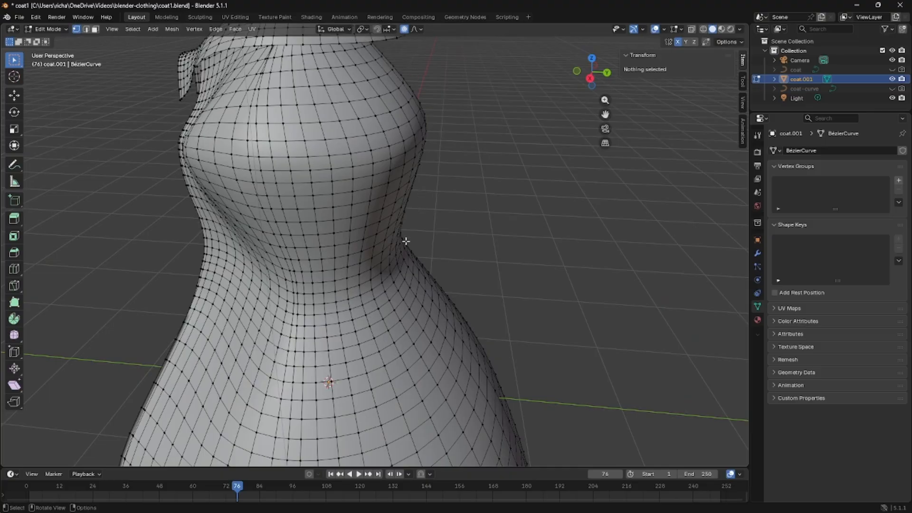
middle_drag(360, 244, 279, 215)
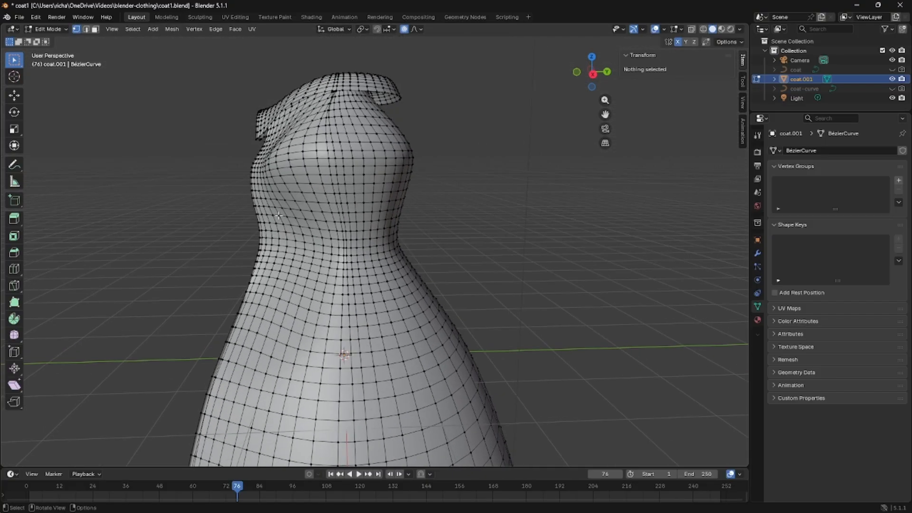
Select a vertex below the bust in right side view and lower it about 0.18 m along Z with a proportional size of 1.0.
click(284, 191)
key(KP_3)
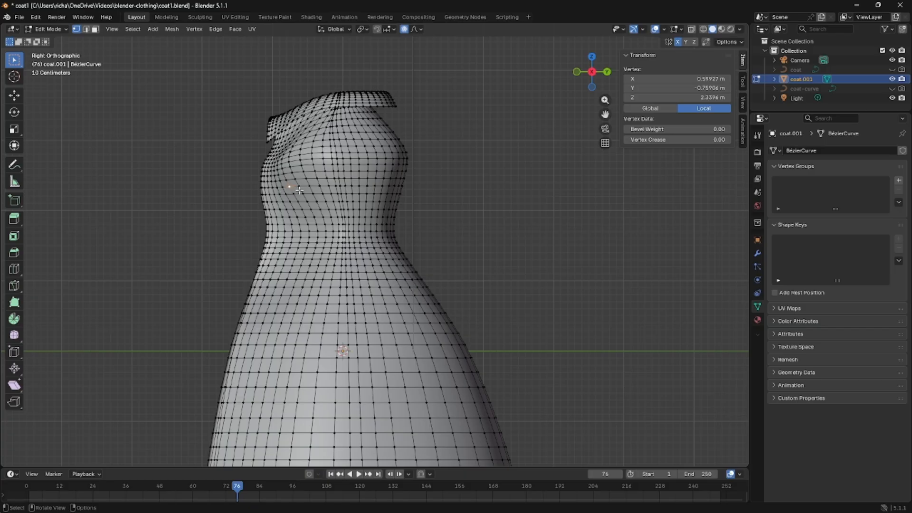
click(299, 189)
key(g)
key(z)
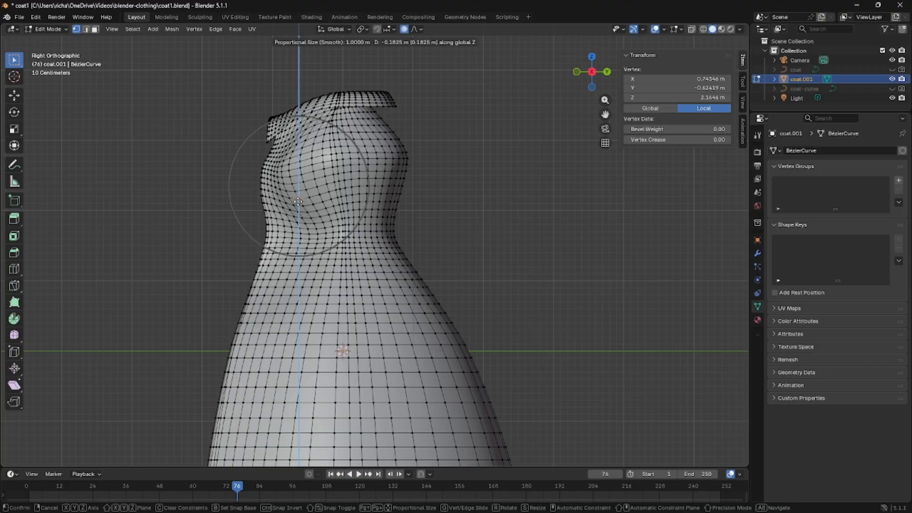
click(298, 201)
Select a side vertex above the waist at negative X and move it inward about 0.2 m along X in front view.
middle_drag(310, 204, 370, 227)
click(315, 195)
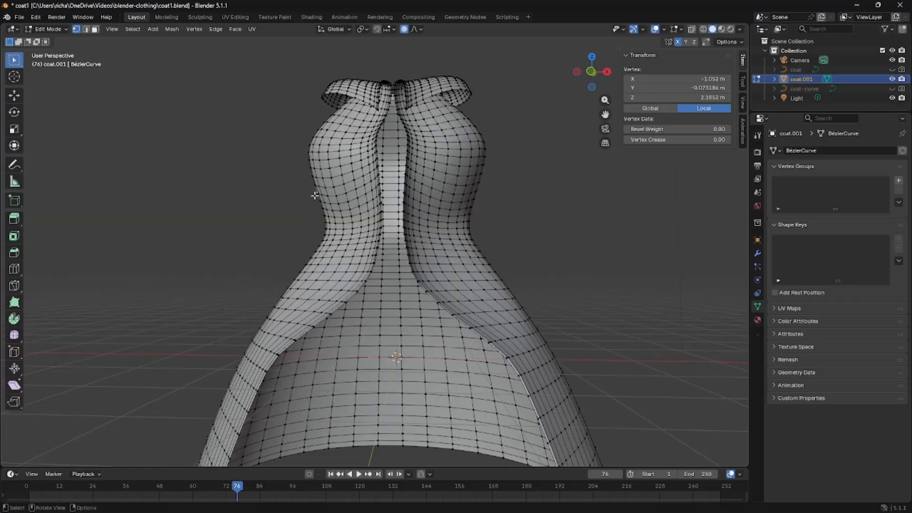
key(KP_1)
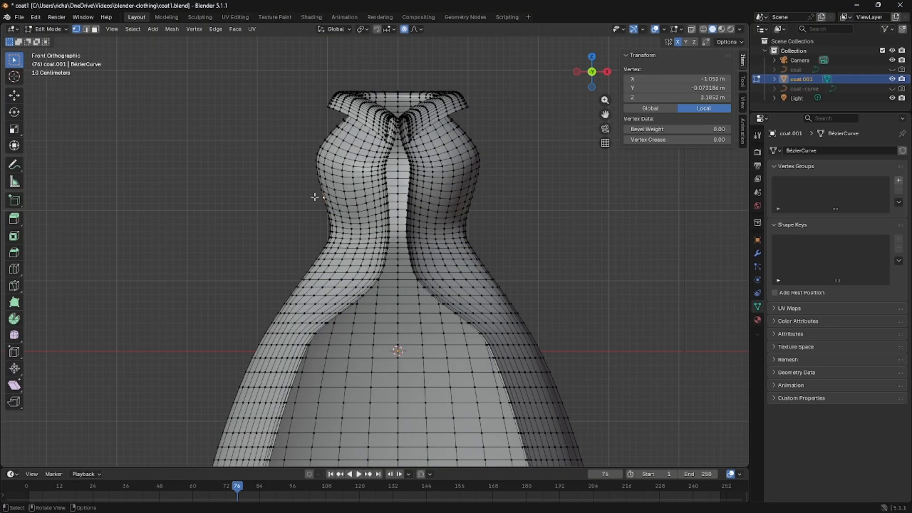
key(g)
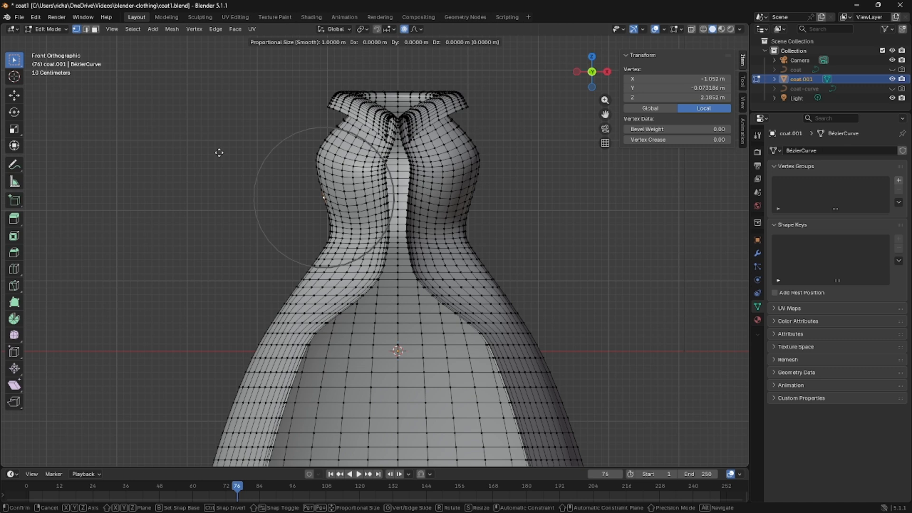
key(x)
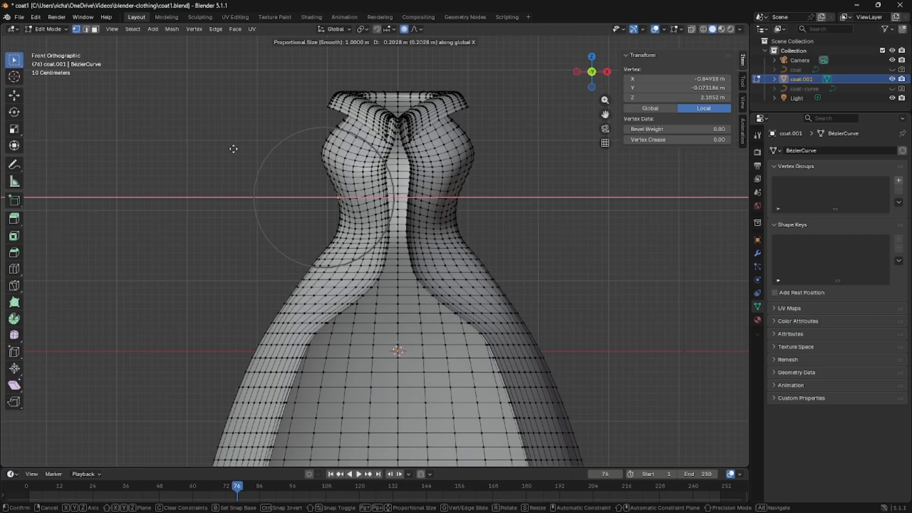
click(233, 150)
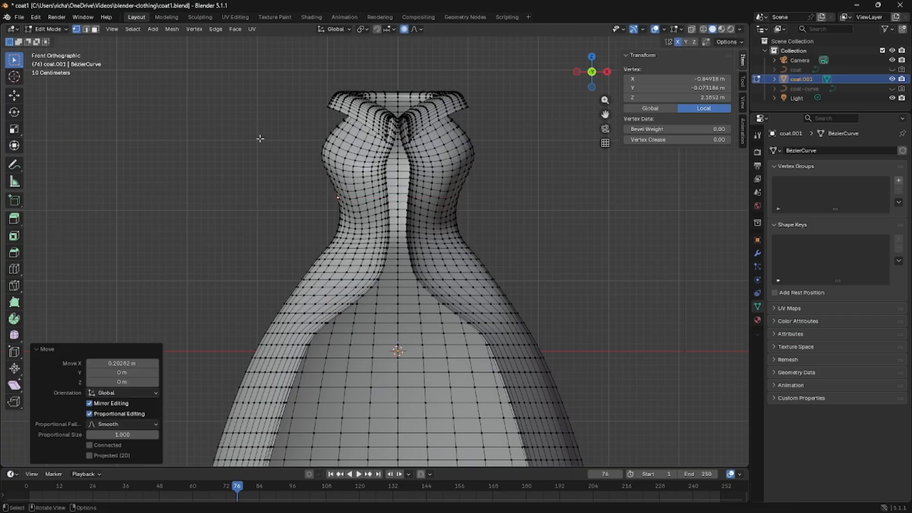
Select a vertex on the bust's outer side contour and raise it about 0.09 m along Z with a proportional size of about 0.83.
click(302, 151)
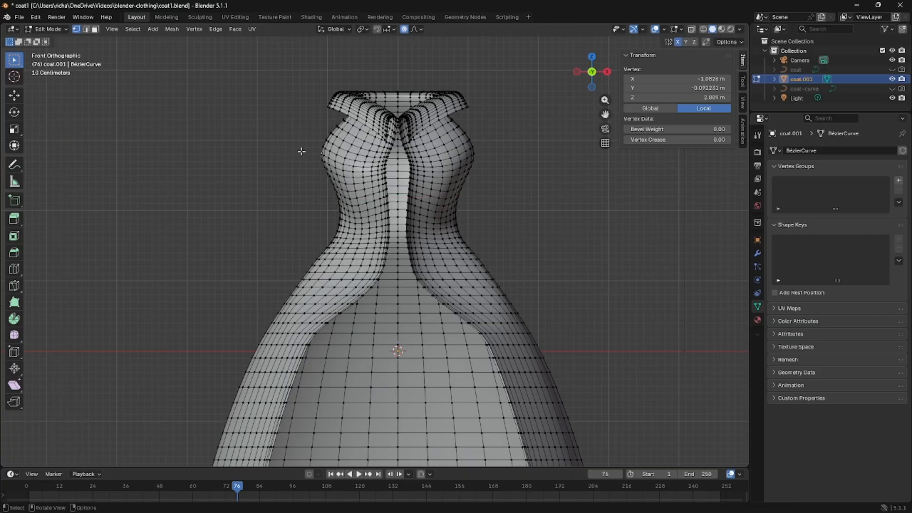
click(313, 142)
click(320, 146)
key(g)
key(z)
scroll(317, 142, up, 2)
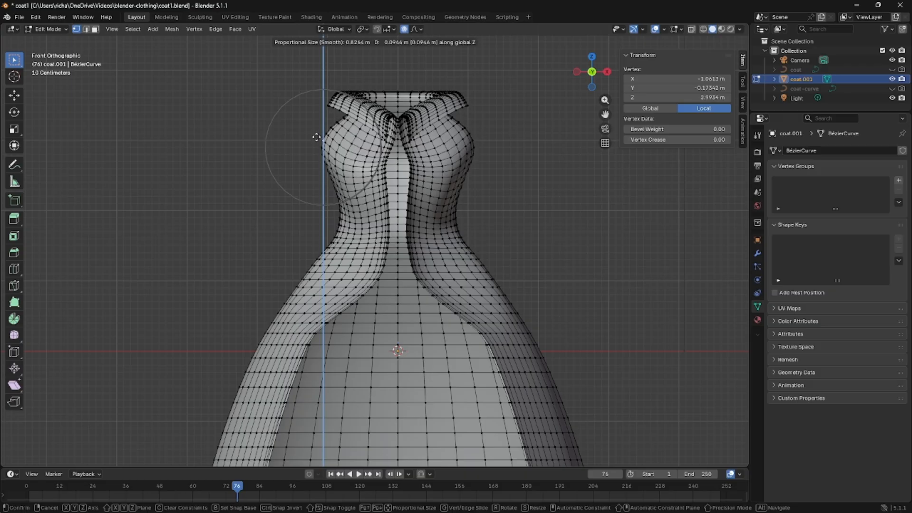
click(318, 138)
click(507, 172)
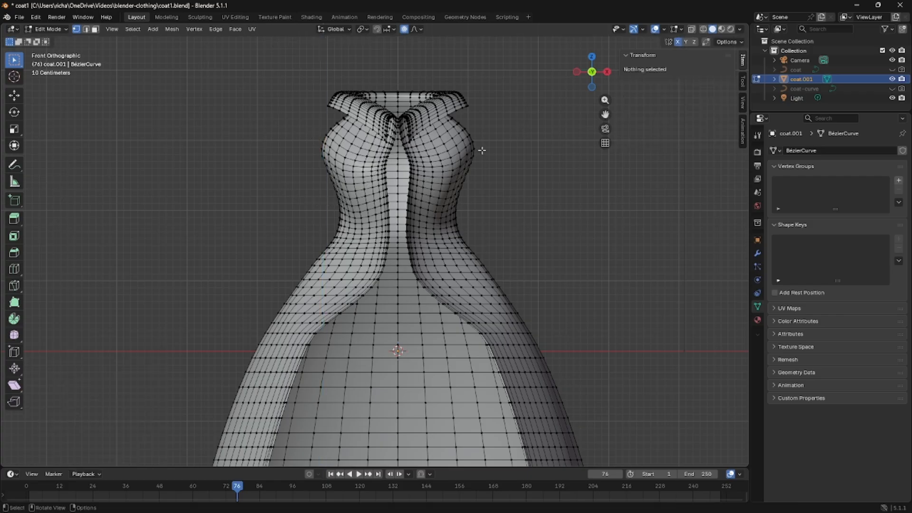
Select a front opening edge vertex just below the waist and move it inward about 0.03 m along X in front view.
middle_drag(540, 210, 432, 231)
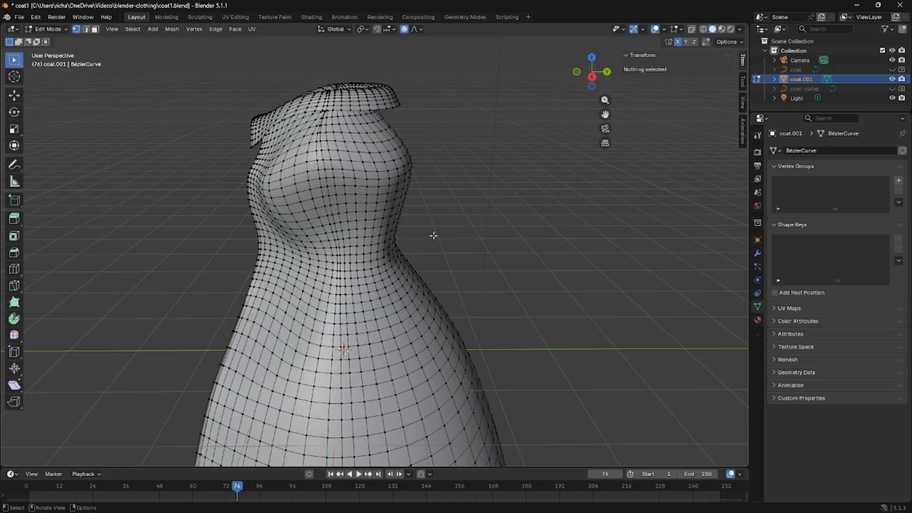
middle_drag(301, 219, 413, 315)
key(KP_7)
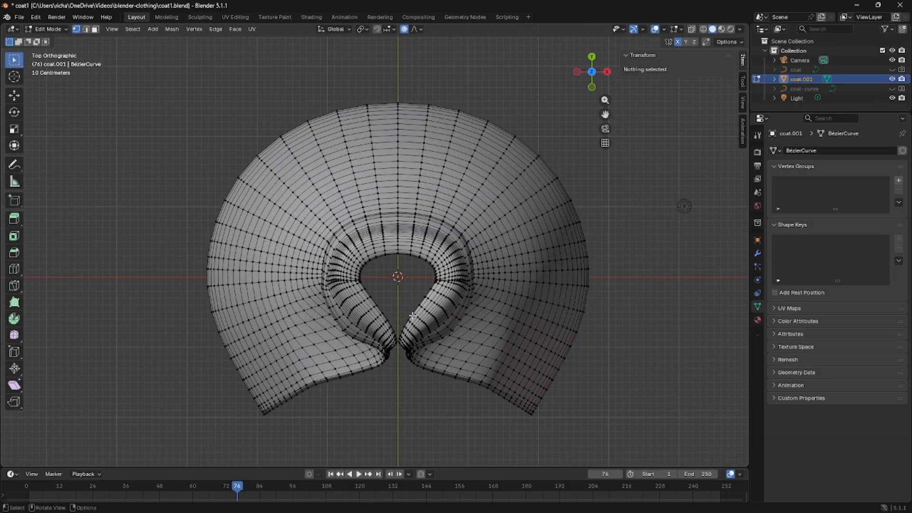
middle_drag(343, 329, 373, 310)
middle_drag(422, 276, 406, 285)
click(392, 303)
click(391, 267)
key(KP_1)
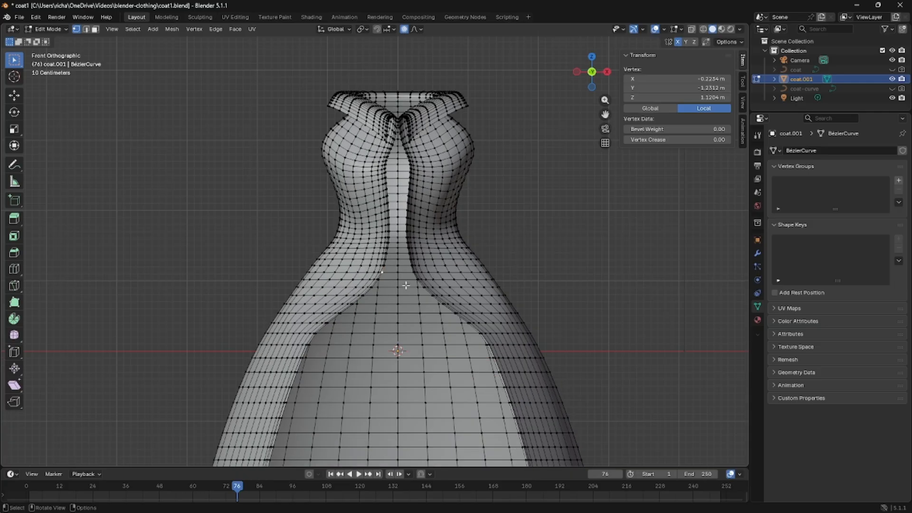
key(s)
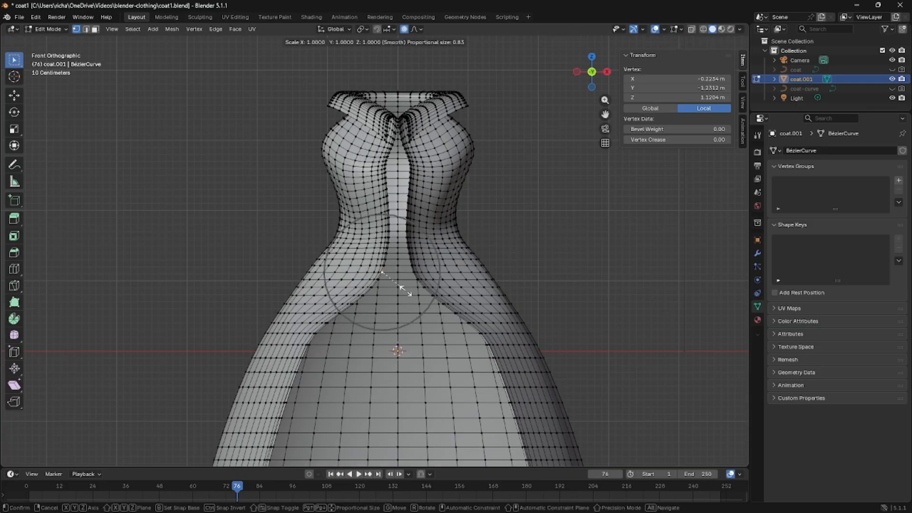
key(Escape)
key(g)
key(x)
click(404, 288)
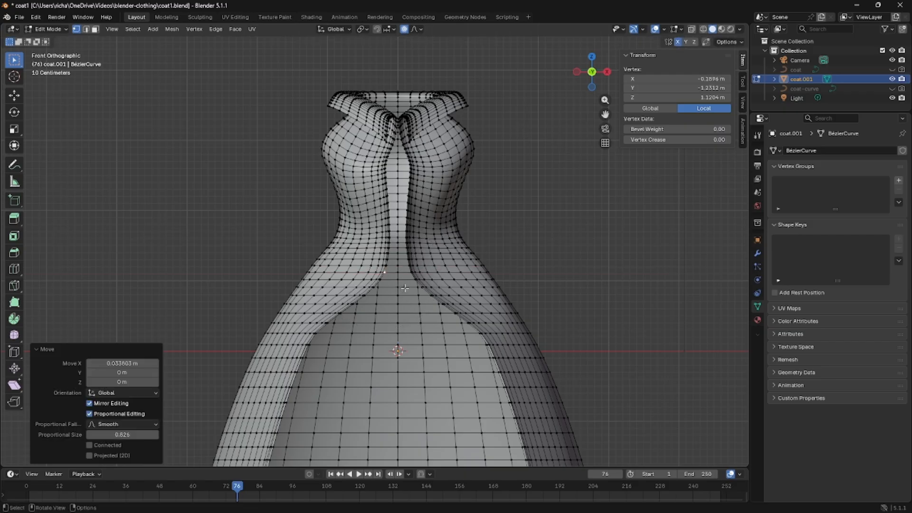
Move a skirt opening edge vertex near origin height inward about 0.3 m along X with a proportional size of about 1.77, then deselect it.
click(309, 343)
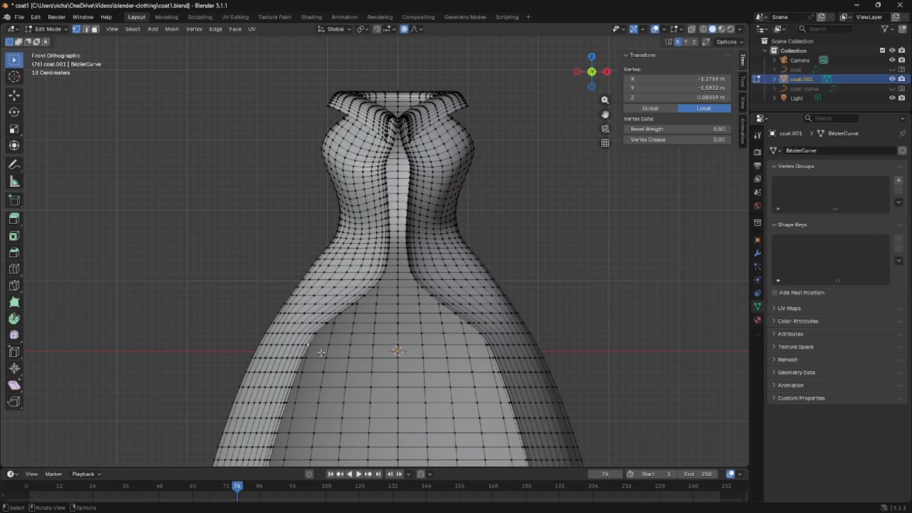
key(g)
key(x)
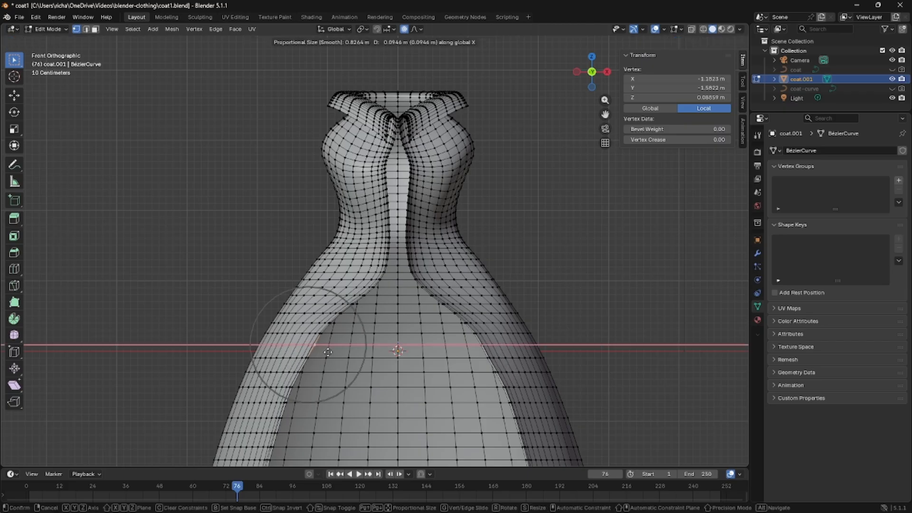
scroll(331, 352, down, 6)
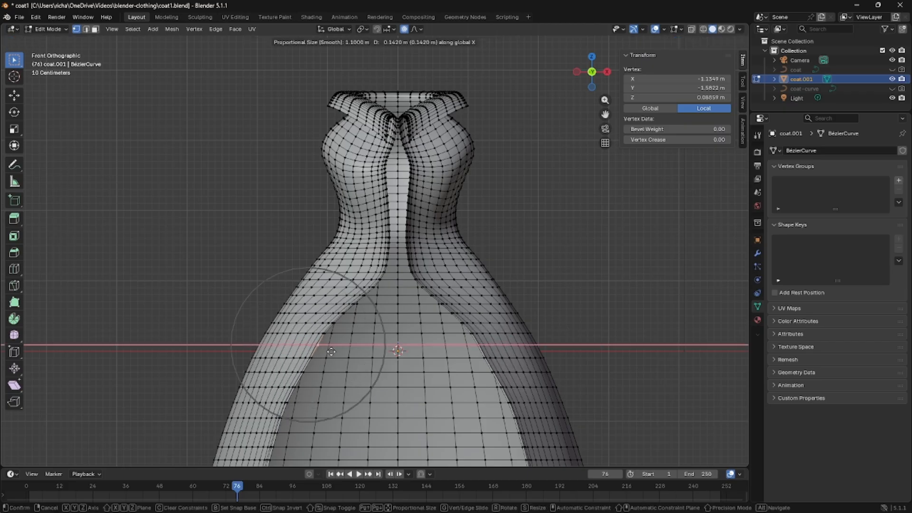
scroll(333, 352, down, 2)
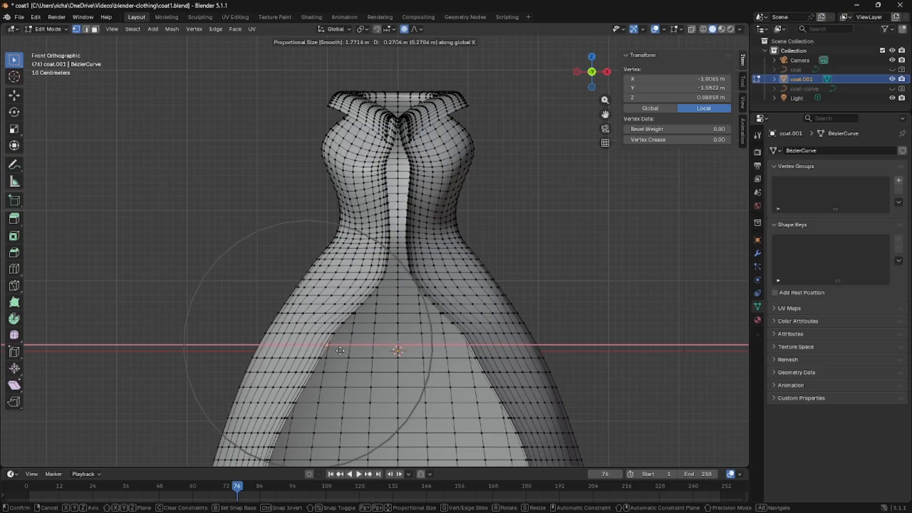
click(342, 351)
click(565, 307)
Switch the coat to Object Mode and inspect its overall shape from several angles.
scroll(579, 303, down, 2)
middle_drag(579, 303, 503, 249)
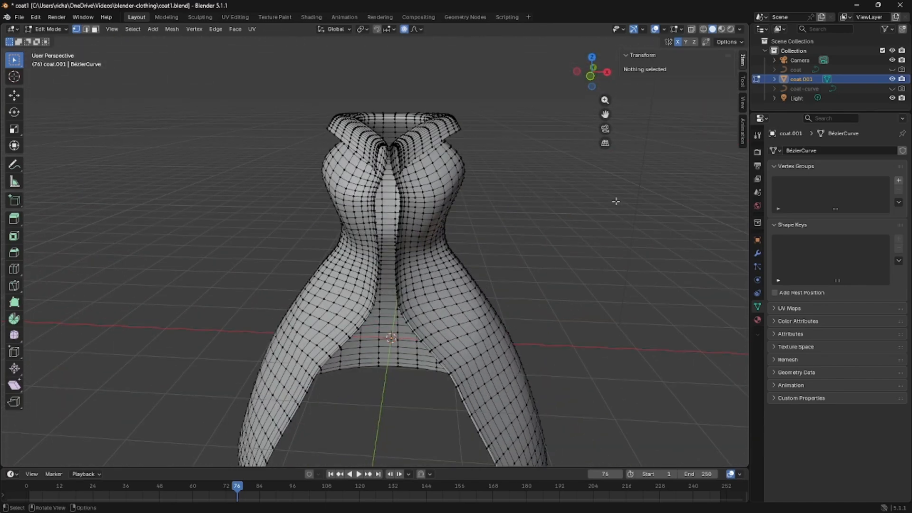
key(Tab)
middle_drag(536, 187, 363, 211)
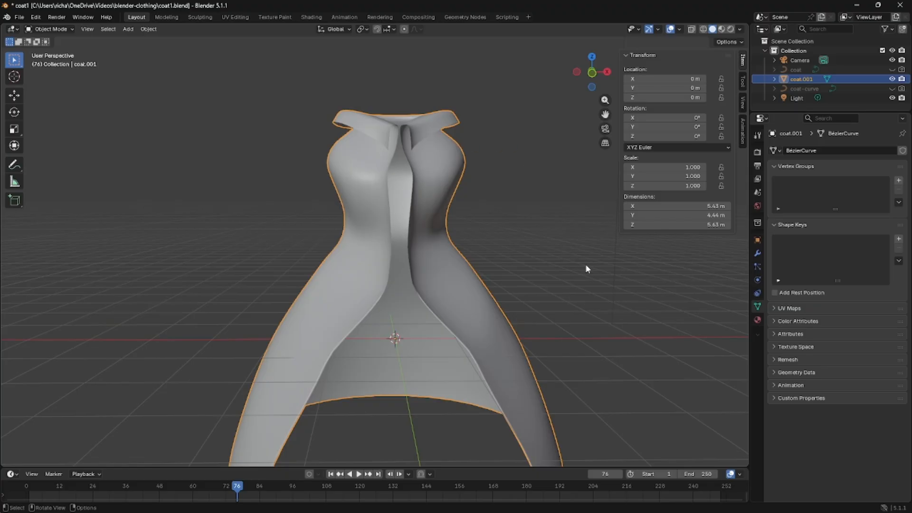
In Edit Mode, select the centre vertex at the back of the collar and raise it about 0.57 m along Z with a proportional size of about 1.77.
click(635, 284)
middle_drag(634, 284, 398, 259)
click(444, 337)
key(Tab)
click(390, 101)
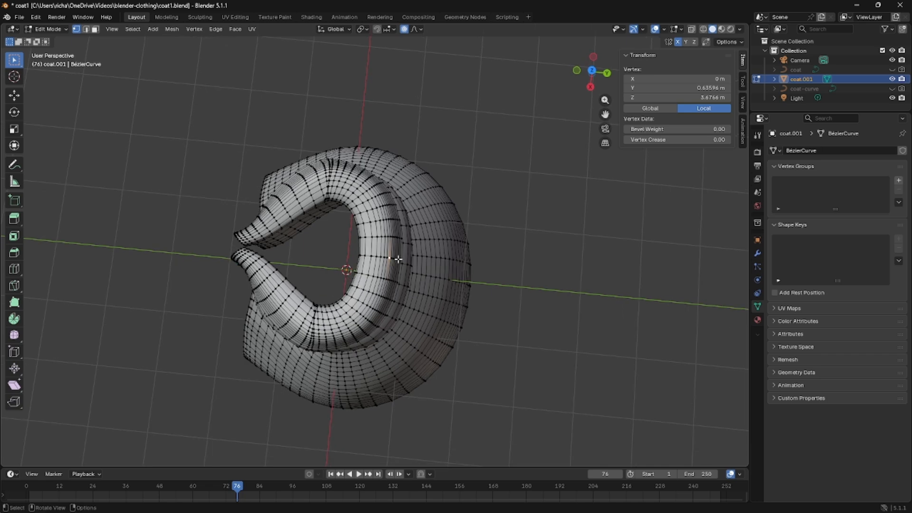
key(KP_7)
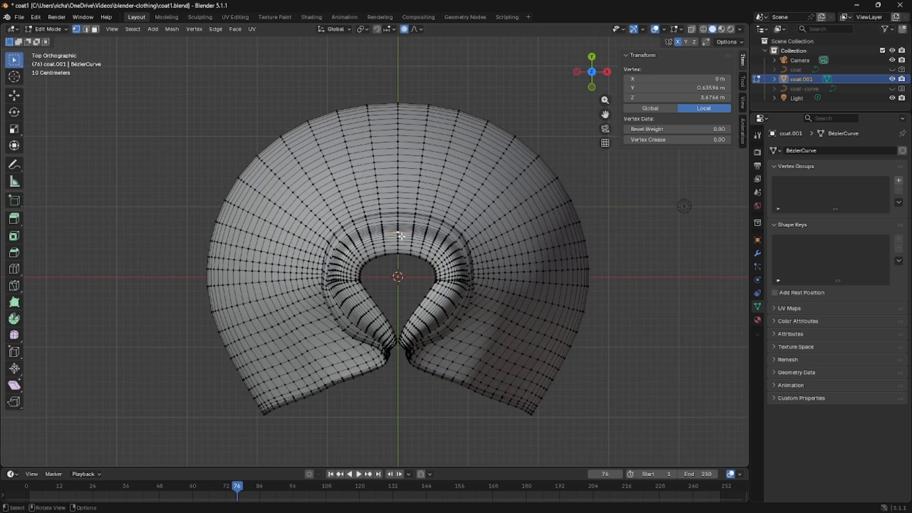
key(KP_3)
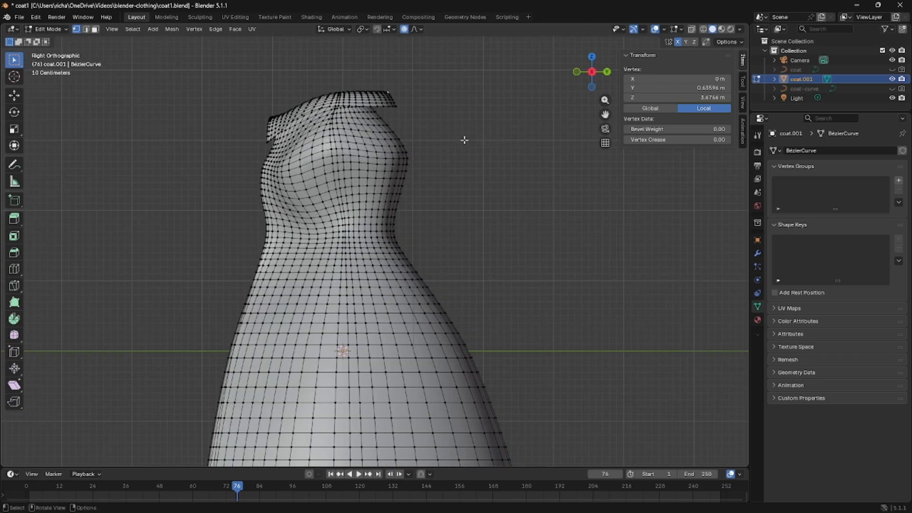
key(KP_1)
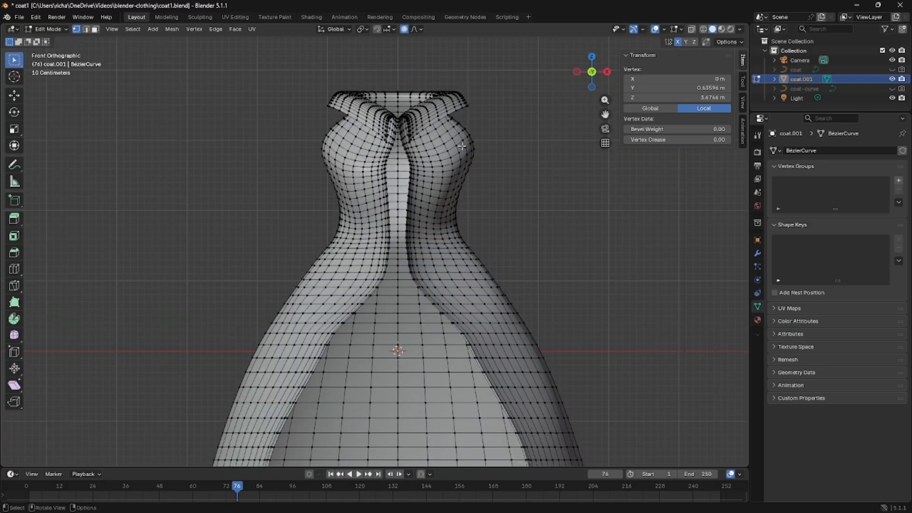
key(g)
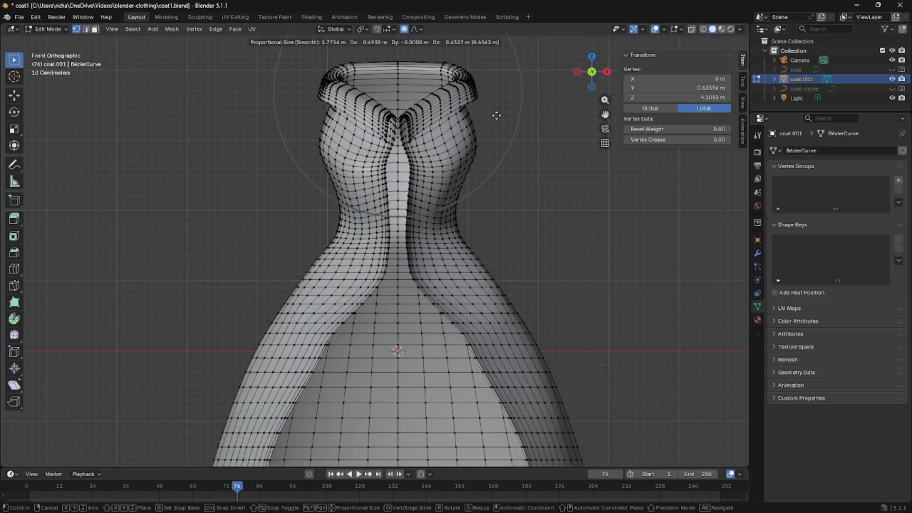
key(z)
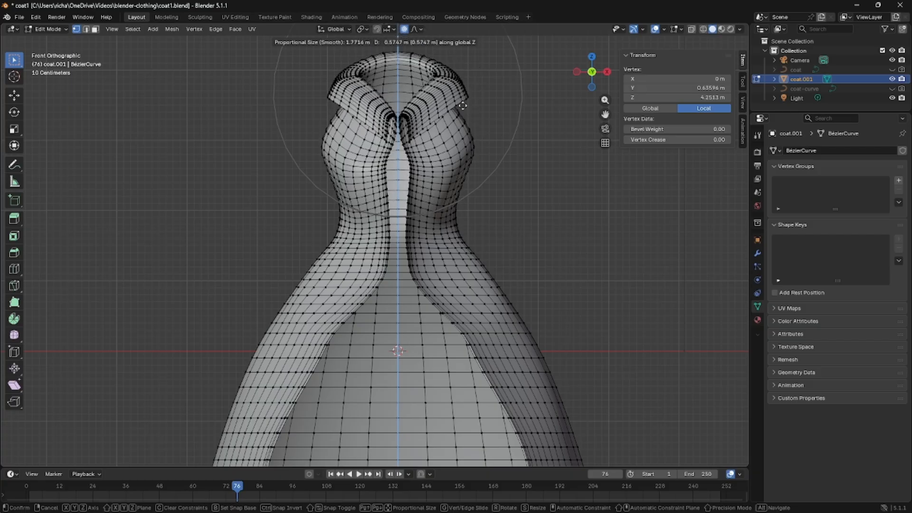
click(463, 106)
key(KP_3)
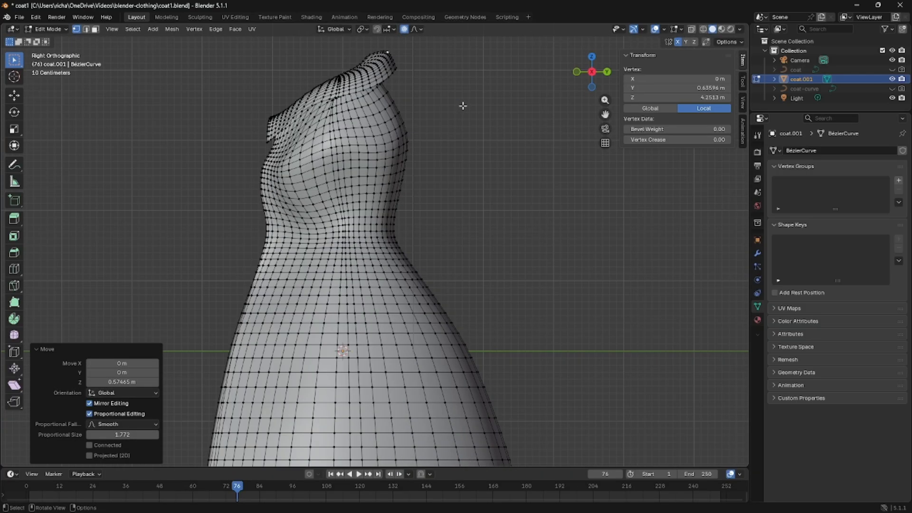
key(g)
key(z)
scroll(454, 176, down, 8)
key(Escape)
Clear the vertex selection, switch to Object Mode and check the coat's overall shape in front view.
click(444, 182)
mouse_move(449, 183)
middle_down()
mouse_move(491, 204)
mouse_move(507, 253)
mouse_move(457, 204)
mouse_move(444, 178)
middle_up()
scroll(440, 178, down, 2)
key(KP_1)
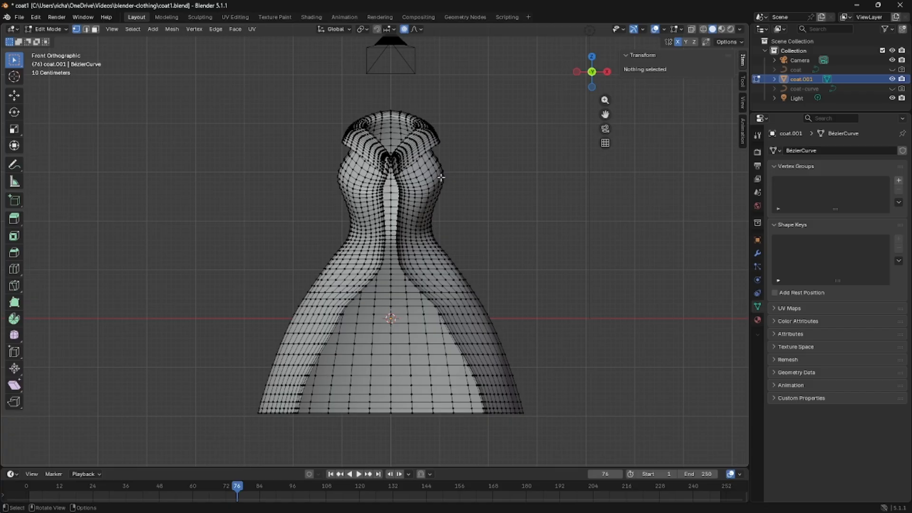
key(Tab)
click(494, 198)
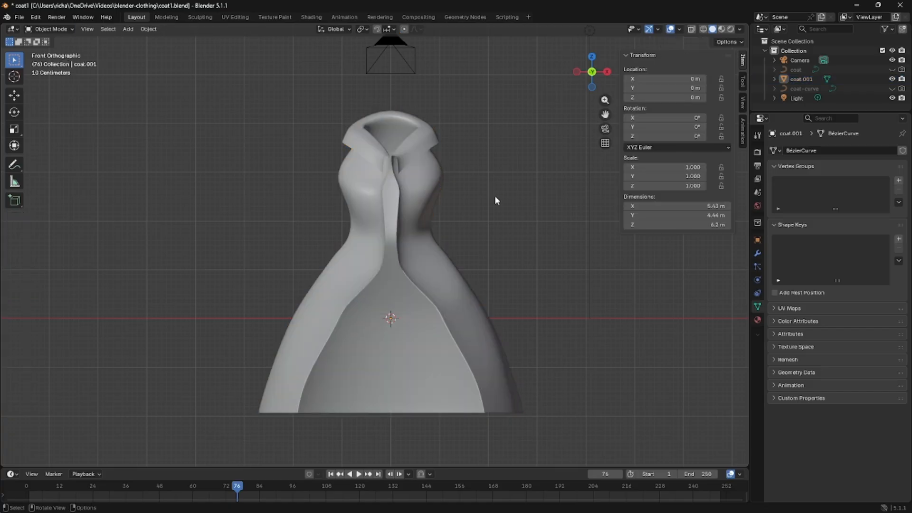
scroll(480, 226, up, 3)
scroll(468, 232, down, 1)
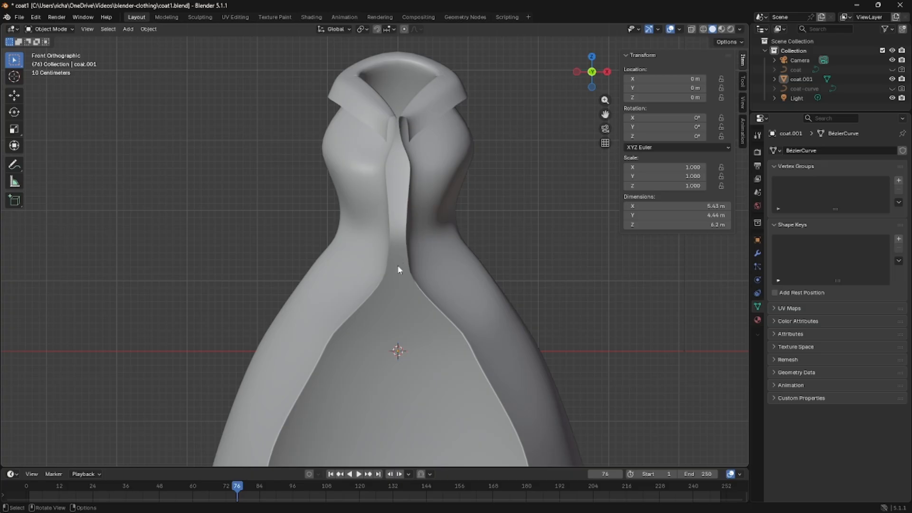
Return the coat to Edit Mode and select a vertex on the front opening edge just above the waist.
click(429, 238)
key(Tab)
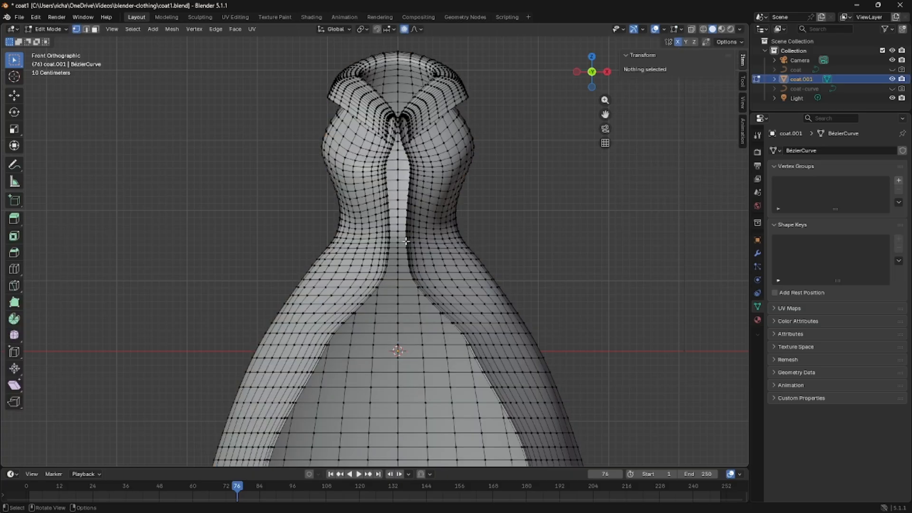
alt+click(406, 230)
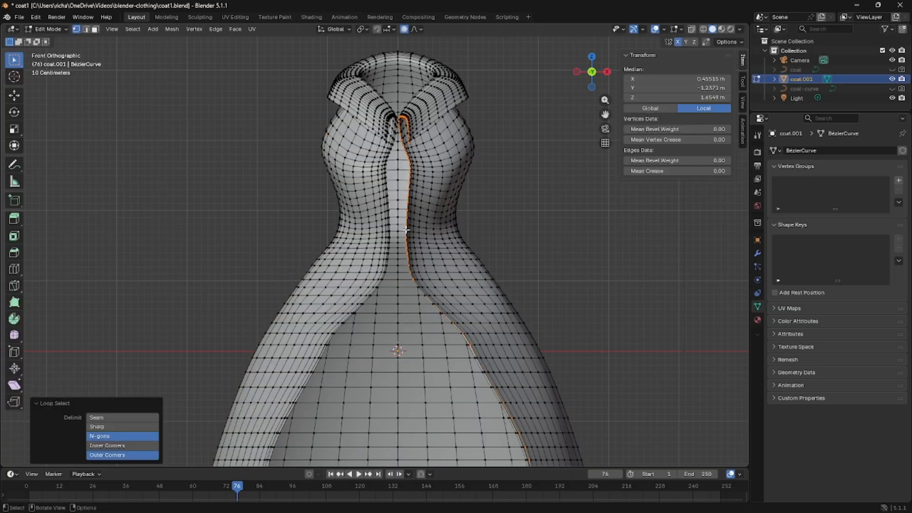
click(406, 231)
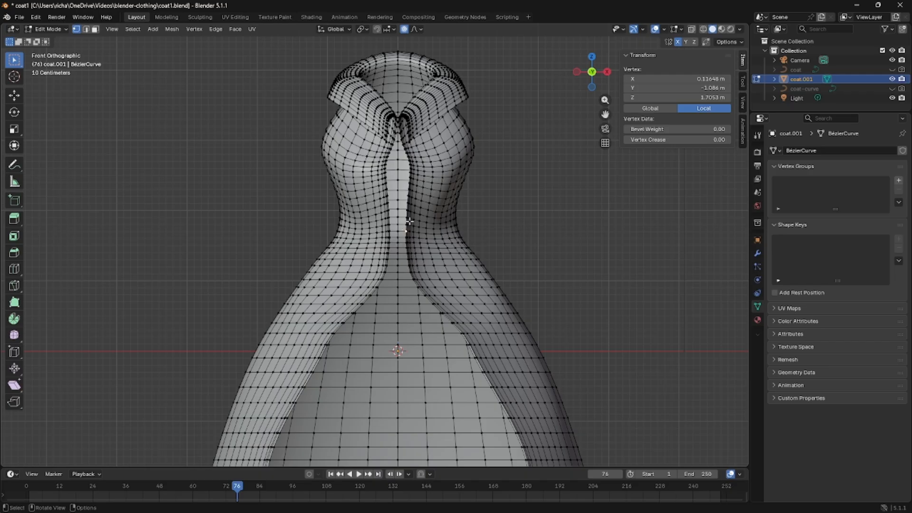
click(406, 214)
click(406, 213)
scroll(431, 238, up, 5)
key(g)
key(z)
right_click(436, 259)
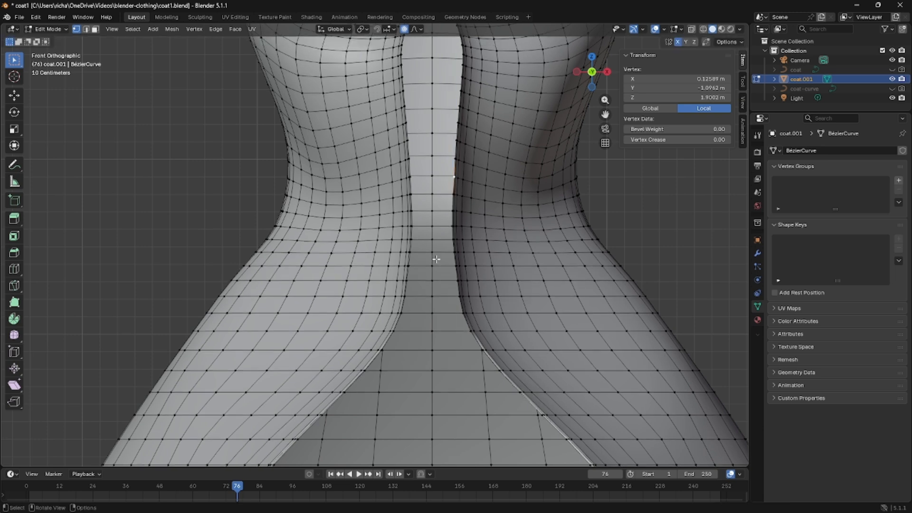
key(g)
key(x)
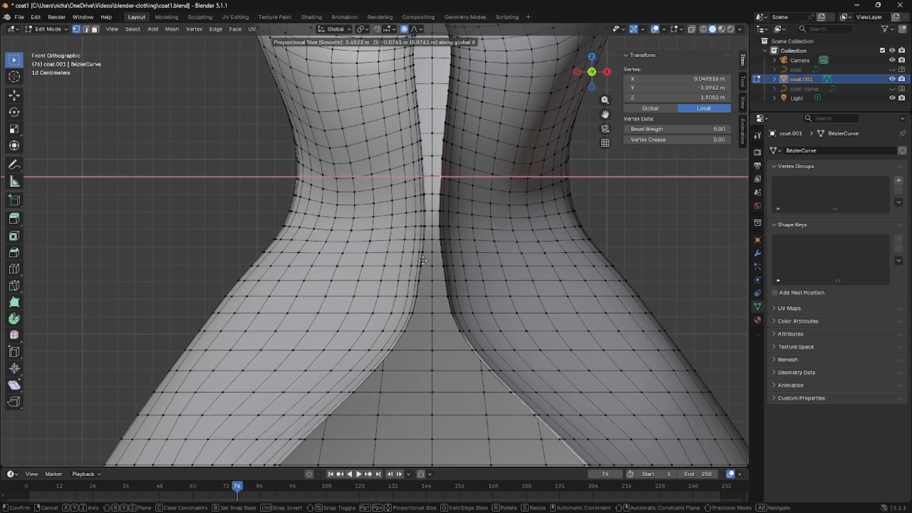
scroll(422, 261, down, 18)
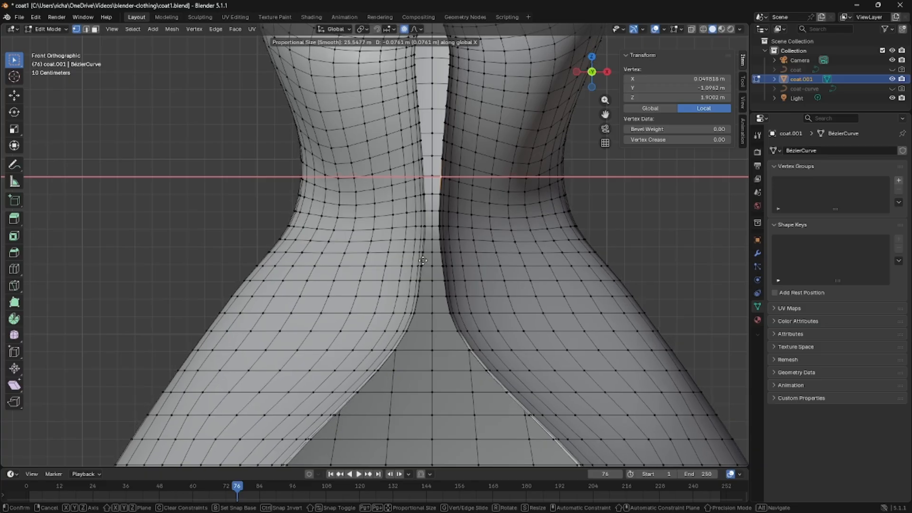
right_click(422, 260)
scroll(423, 260, down, 6)
scroll(464, 214, up, 1)
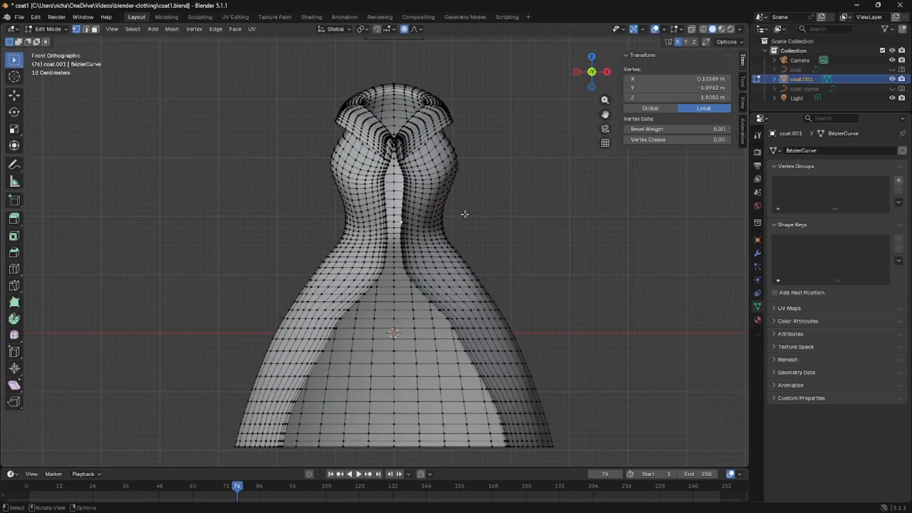
key(g)
key(x)
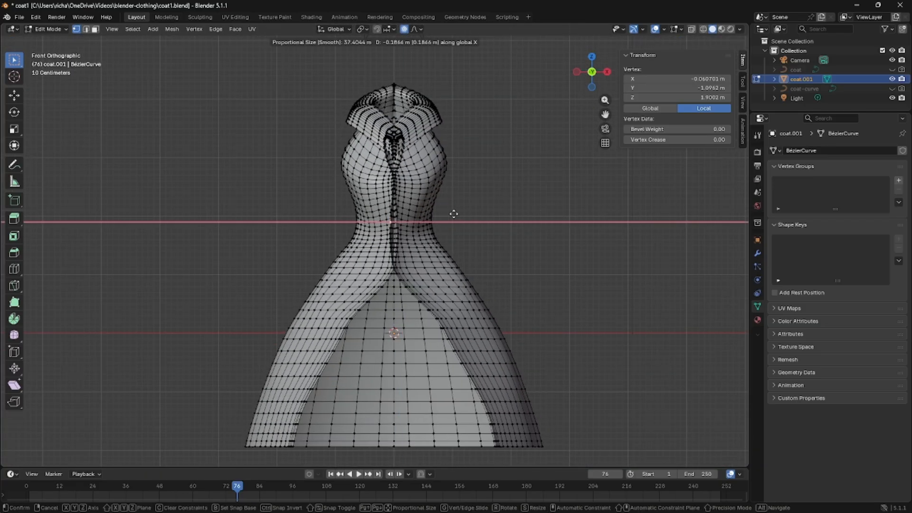
right_click(457, 214)
scroll(457, 214, up, 4)
scroll(459, 215, down, 4)
key(g)
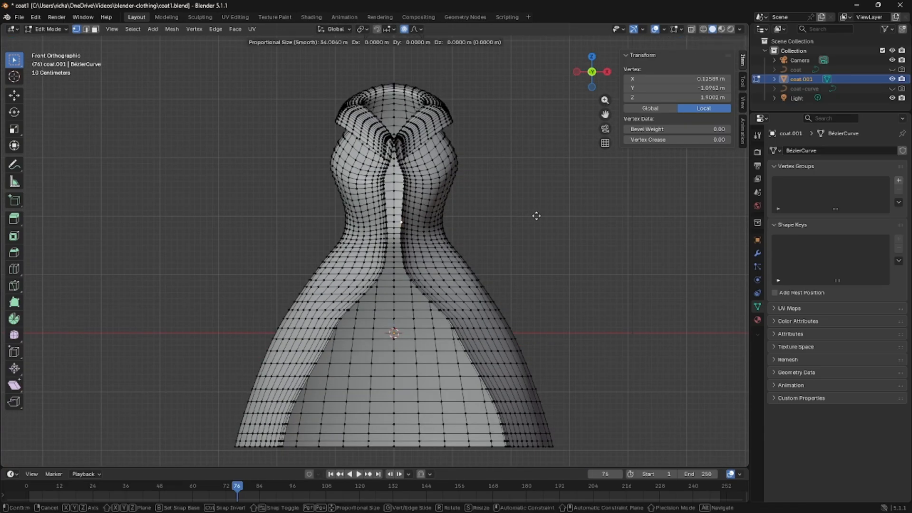
key(x)
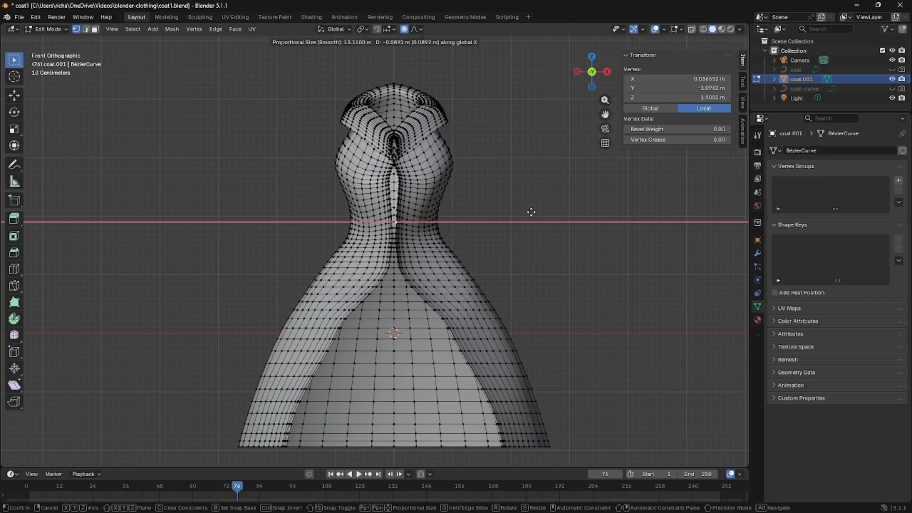
right_click(531, 212)
scroll(531, 212, down, 4)
key(g)
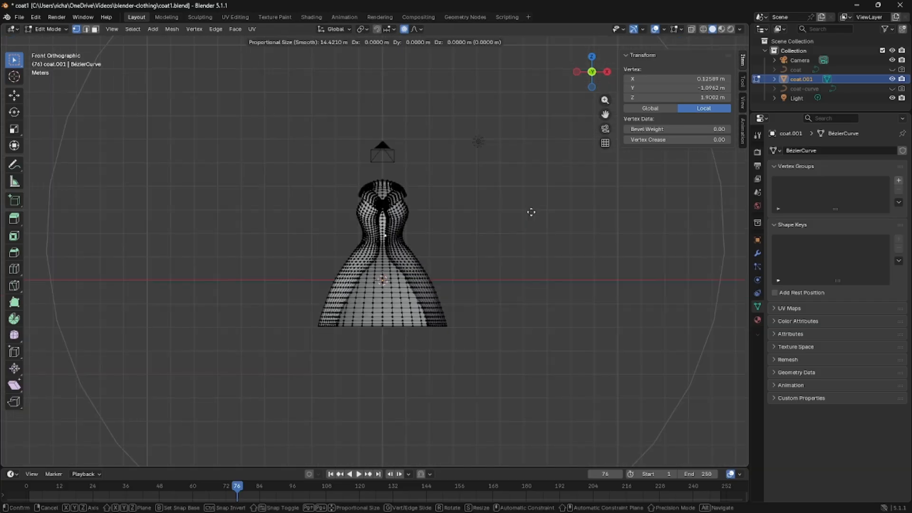
scroll(531, 212, up, 5)
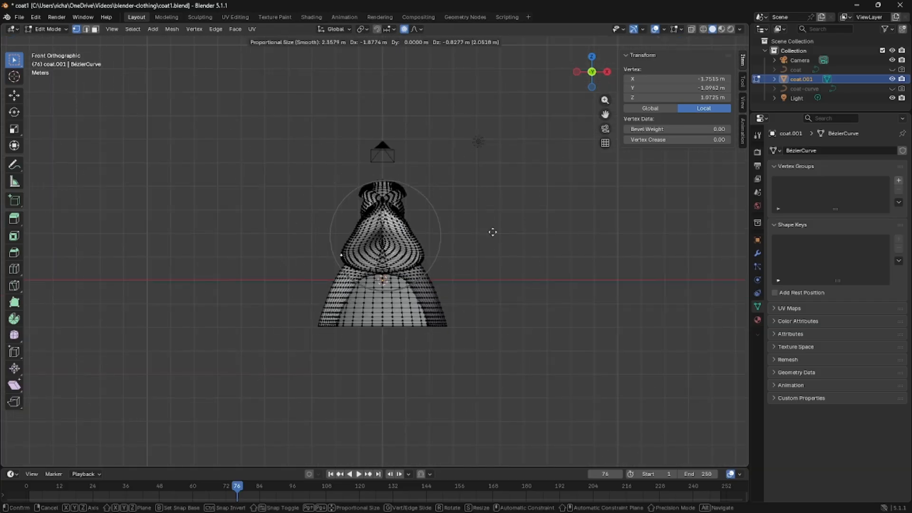
key(x)
right_click(506, 232)
Move the selected opening edge vertex inward about 0.1 m along X with a proportional size of about 0.83.
scroll(442, 230, up, 7)
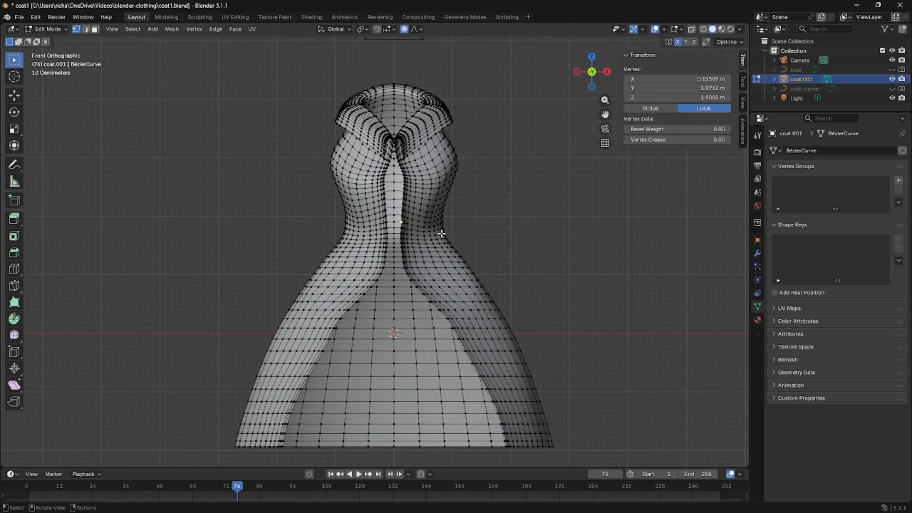
key(g)
key(x)
scroll(555, 218, up, 3)
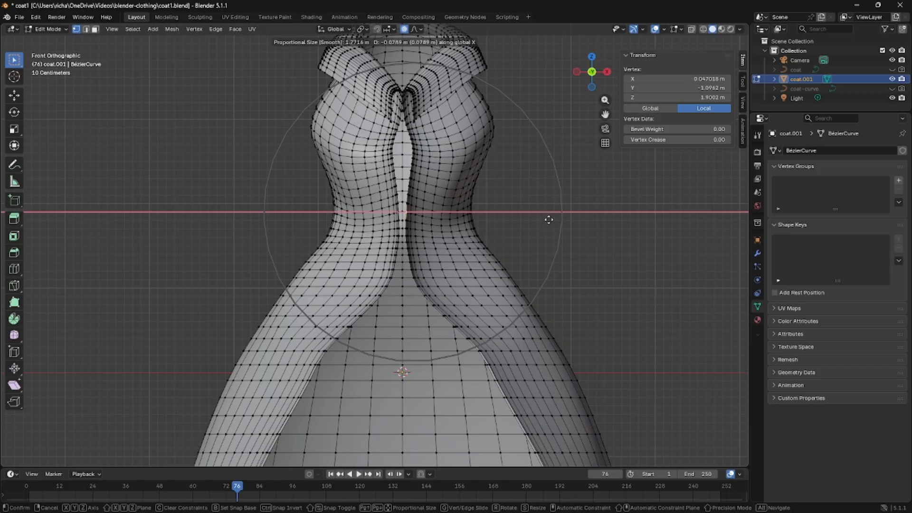
scroll(547, 220, up, 4)
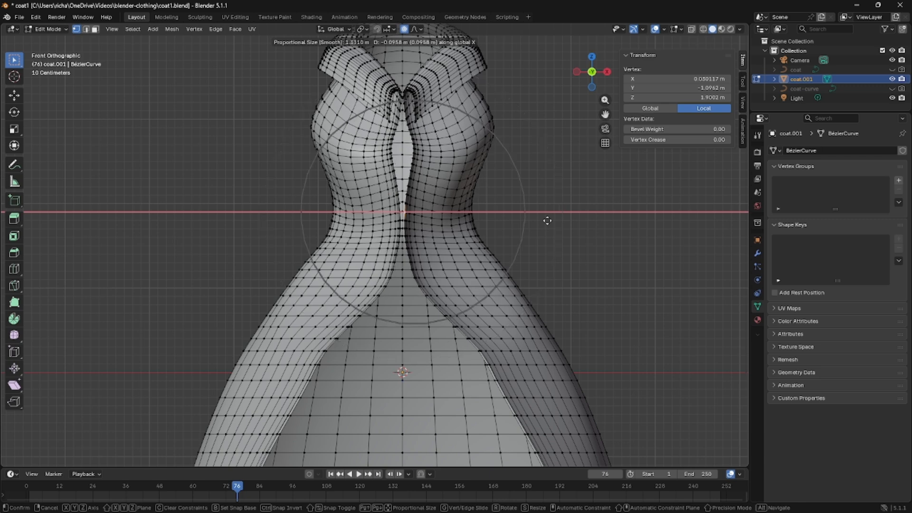
scroll(547, 220, up, 5)
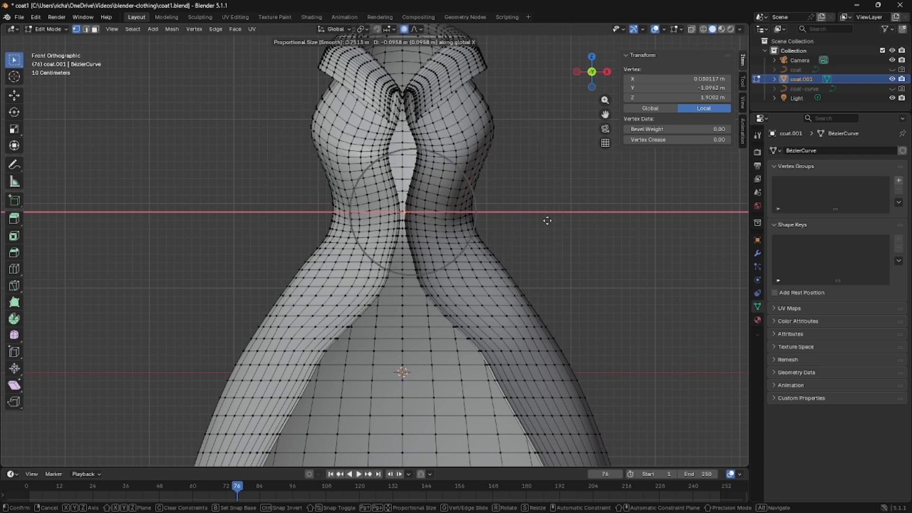
scroll(547, 220, down, 1)
click(546, 221)
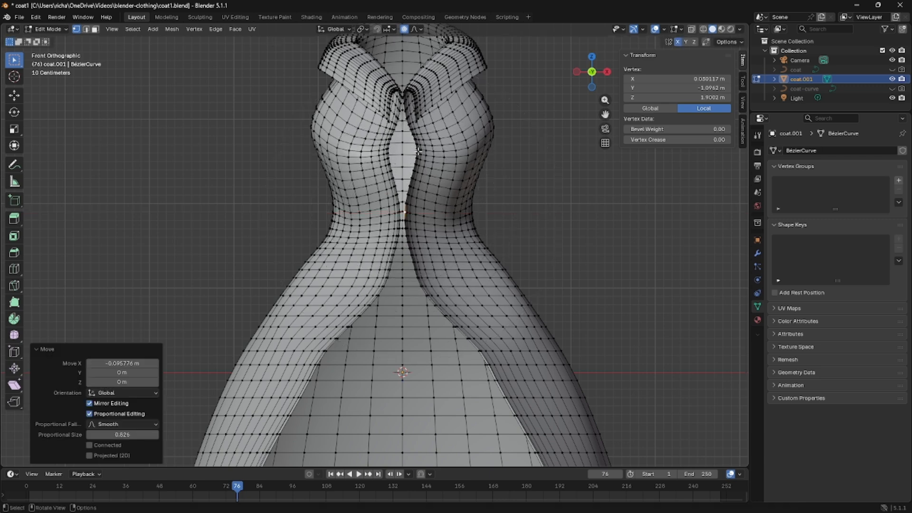
Select the front opening edge vertex at bust height and move it inward about 0.09 m along X with a proportional size of about 0.56.
scroll(418, 150, up, 4)
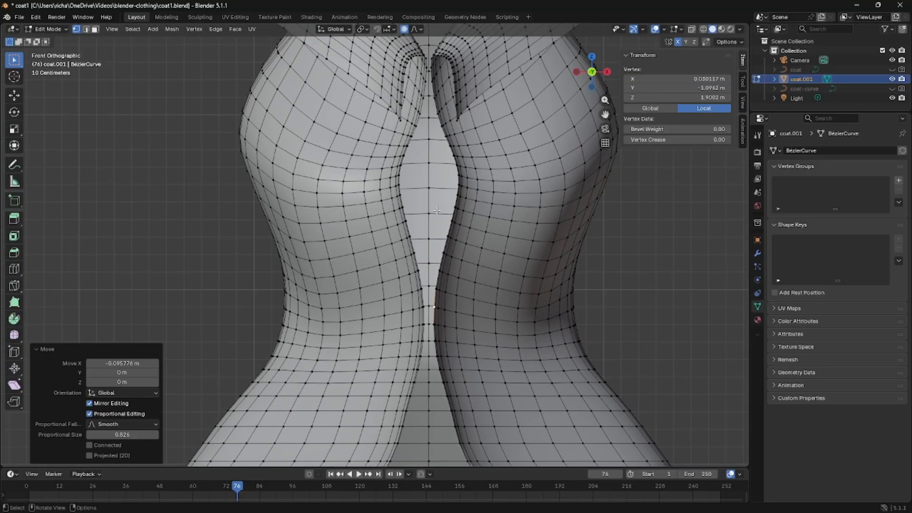
click(454, 183)
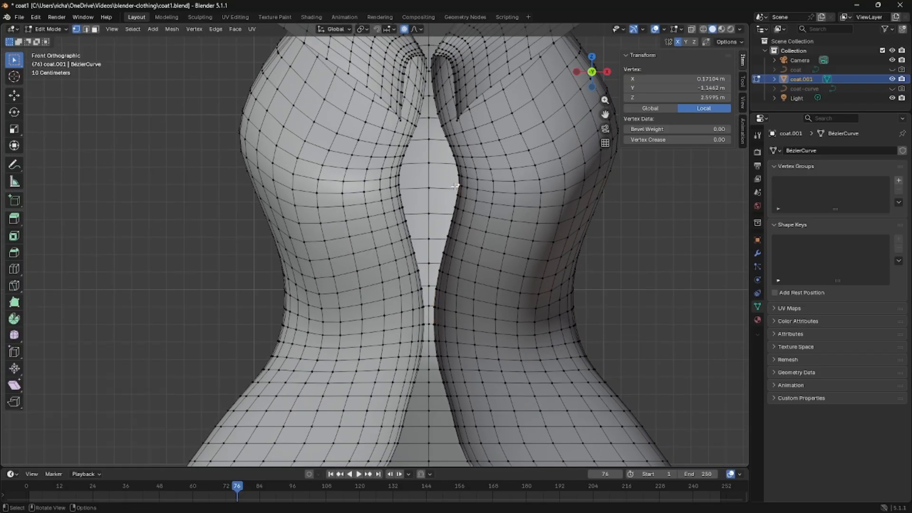
key(g)
key(x)
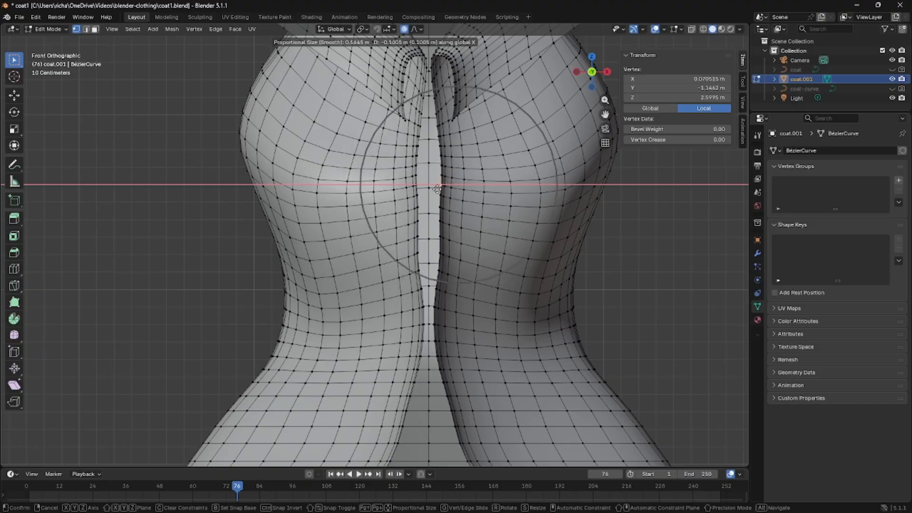
click(440, 185)
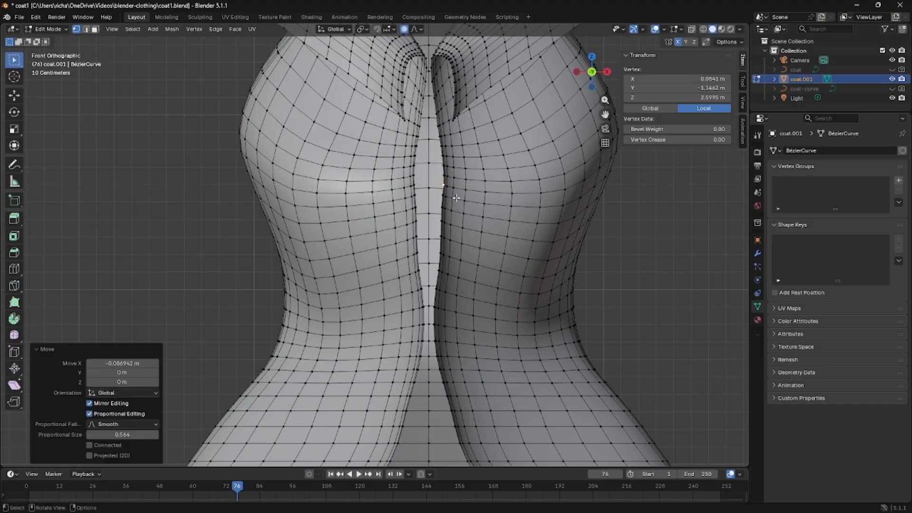
Switch back to Object Mode, inspect the narrowed front opening from an angle and deselect the coat.
key(Tab)
middle_drag(624, 269, 533, 293)
key(Tab)
key(Tab)
click(537, 313)
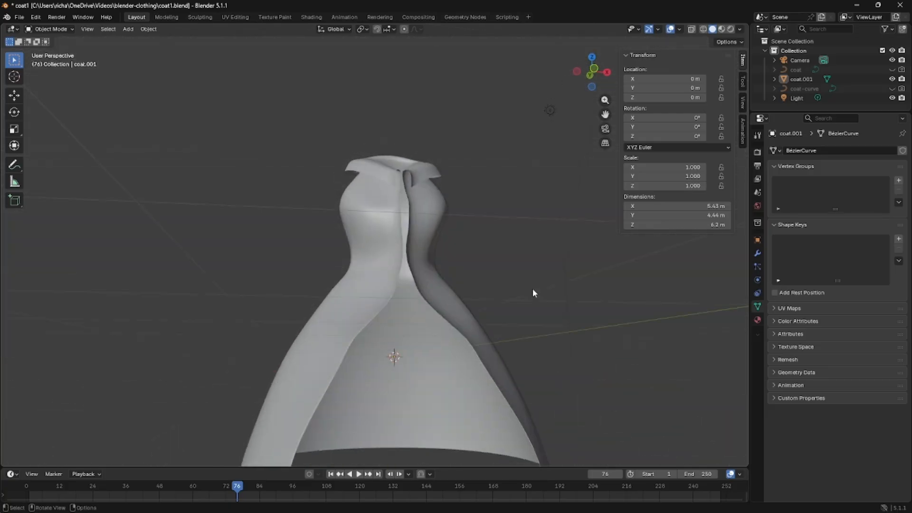
Select the coat mesh, add a Solidify modifier with default settings and inspect the collar and front edges from several angles.
click(404, 334)
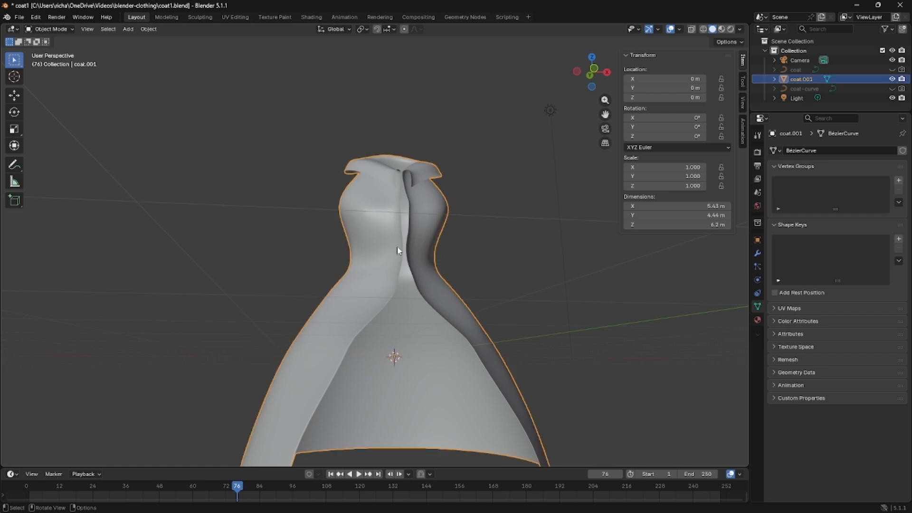
click(758, 255)
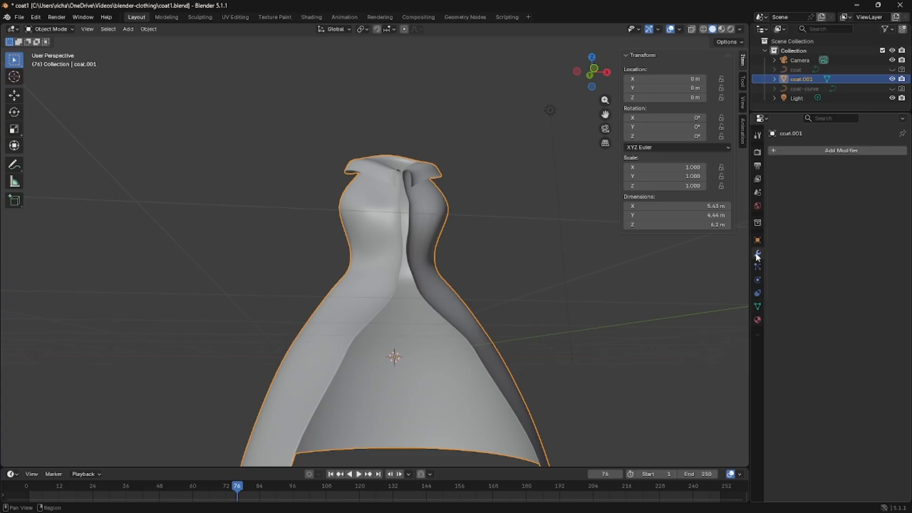
click(822, 151)
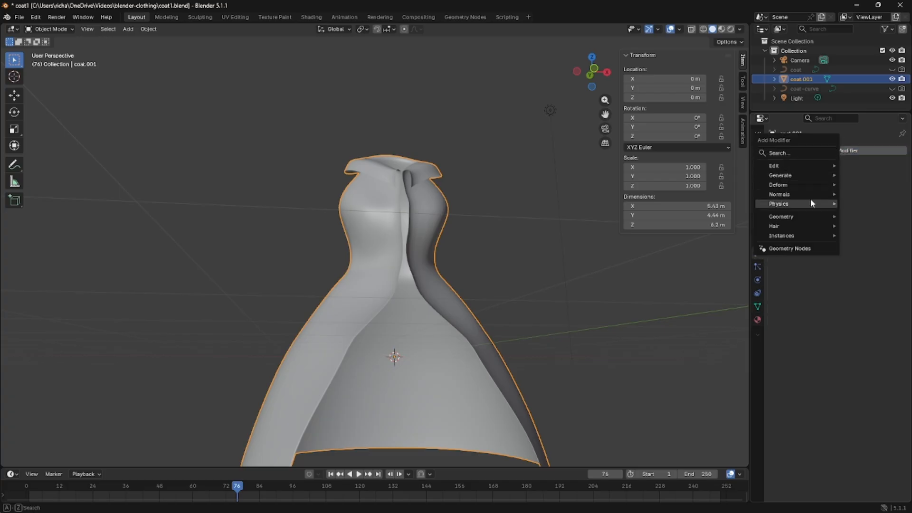
mouse_move(798, 176)
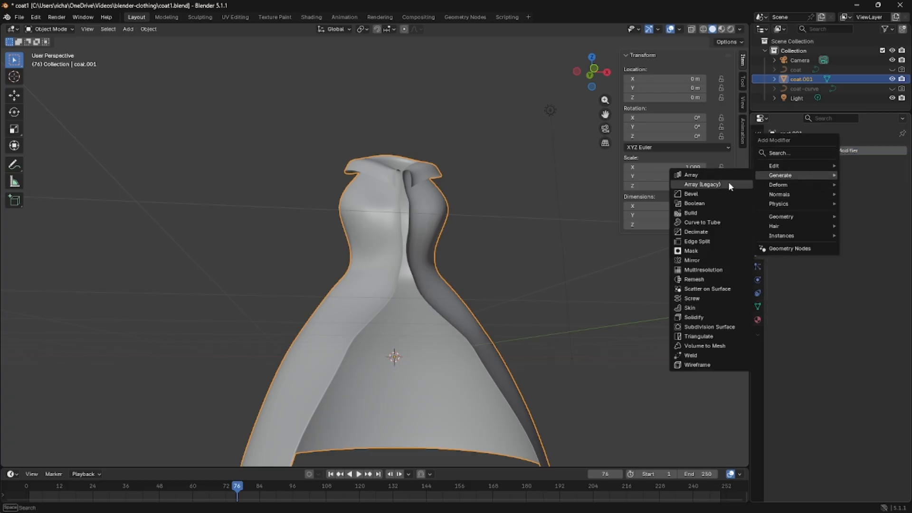
click(711, 319)
middle_drag(459, 261, 451, 169)
middle_drag(451, 179, 443, 275)
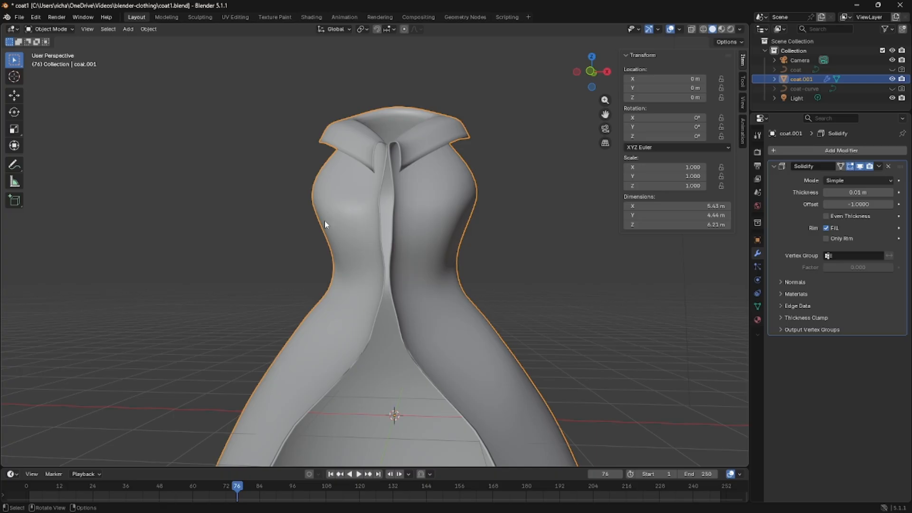
middle_drag(324, 220, 323, 264)
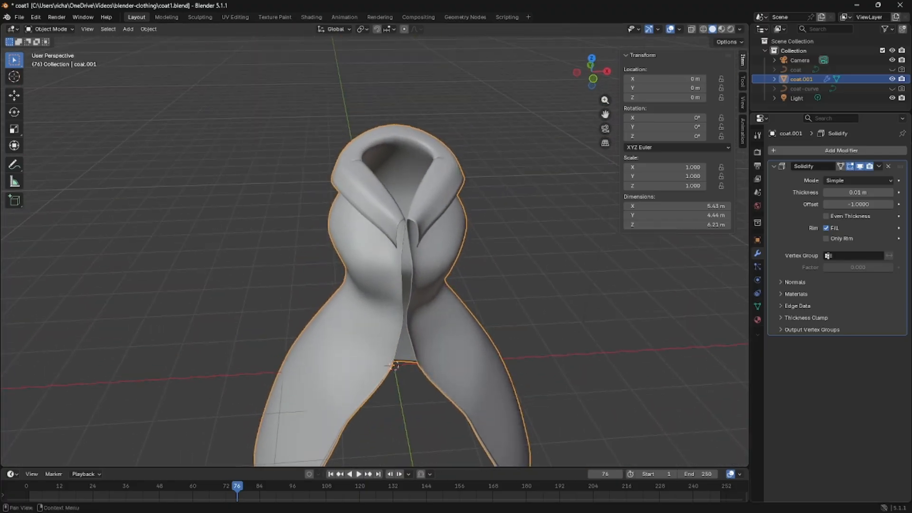
Remove the Solidify modifier from the coat and add it again with default settings, comparing the edges without and with thickness.
click(888, 165)
scroll(434, 380, up, 1)
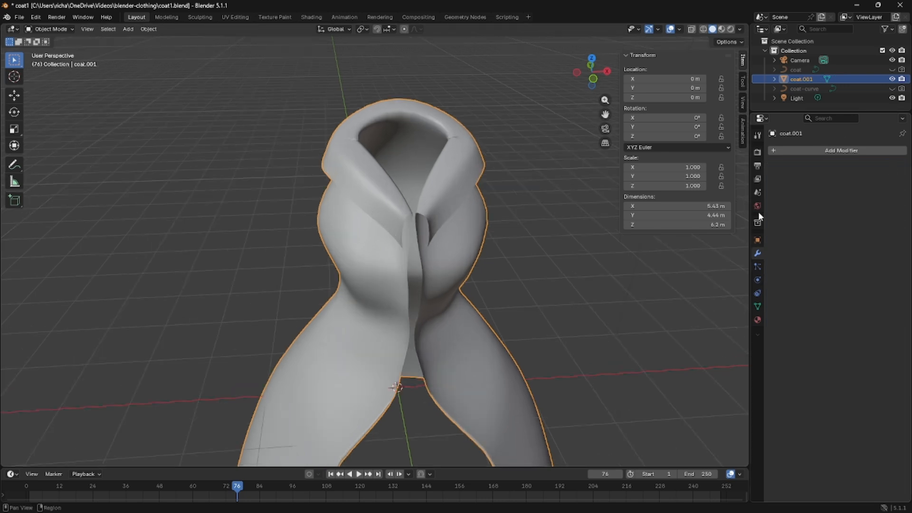
click(834, 153)
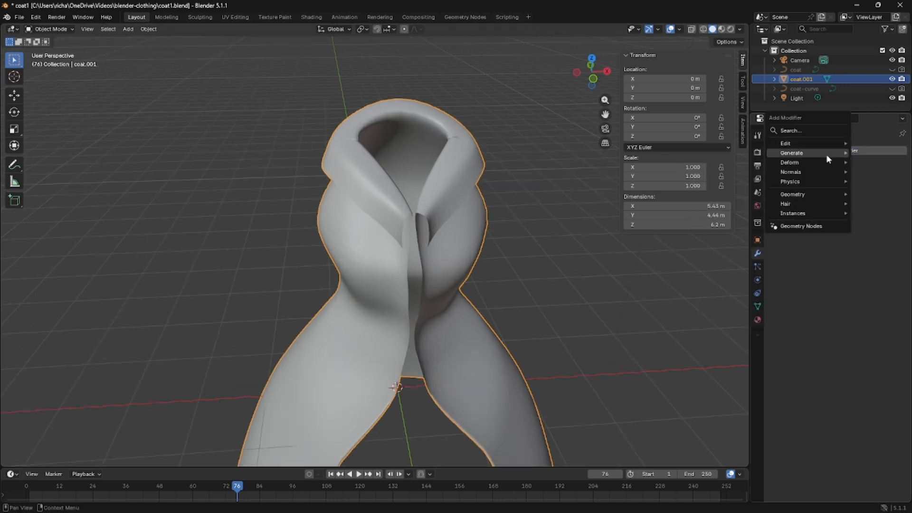
mouse_move(816, 152)
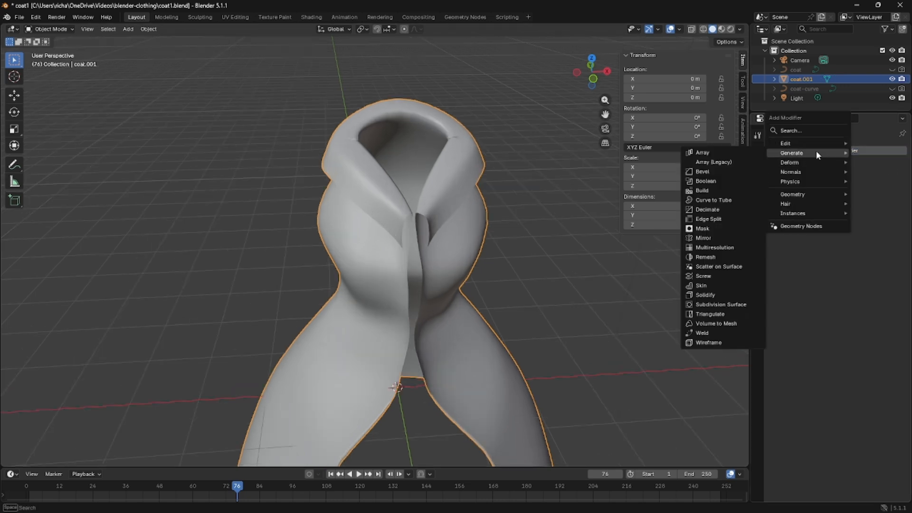
click(712, 295)
middle_drag(484, 269, 473, 196)
shift+middle_drag(489, 300, 482, 247)
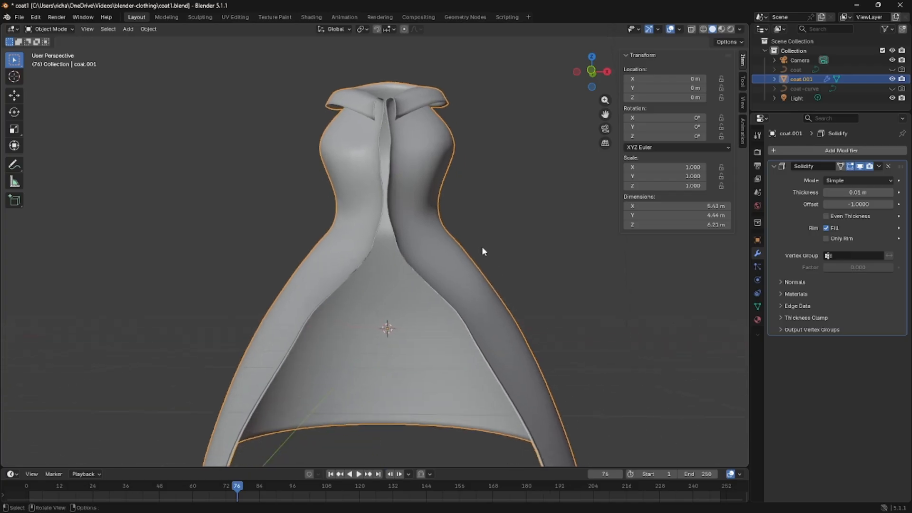
Return to the front orthographic view of the coat and save coat1.blend.
key(KP_1)
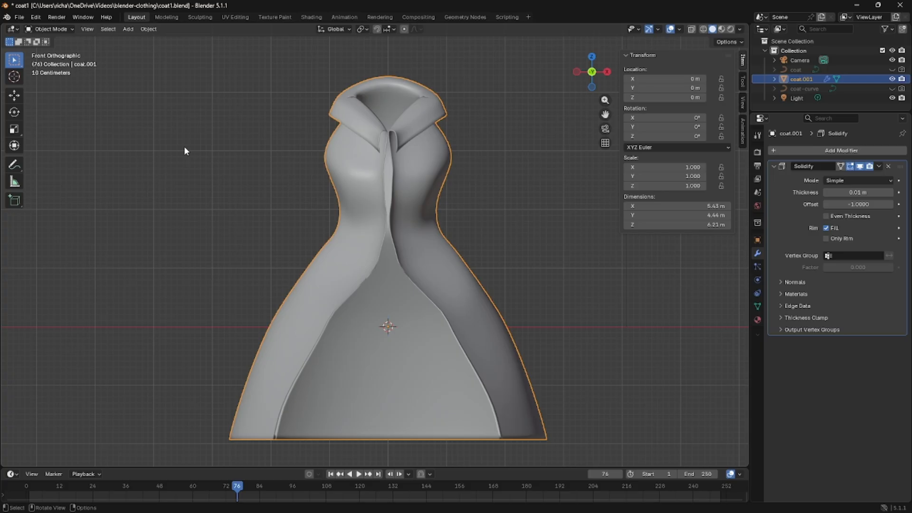
key(ctrl+s)
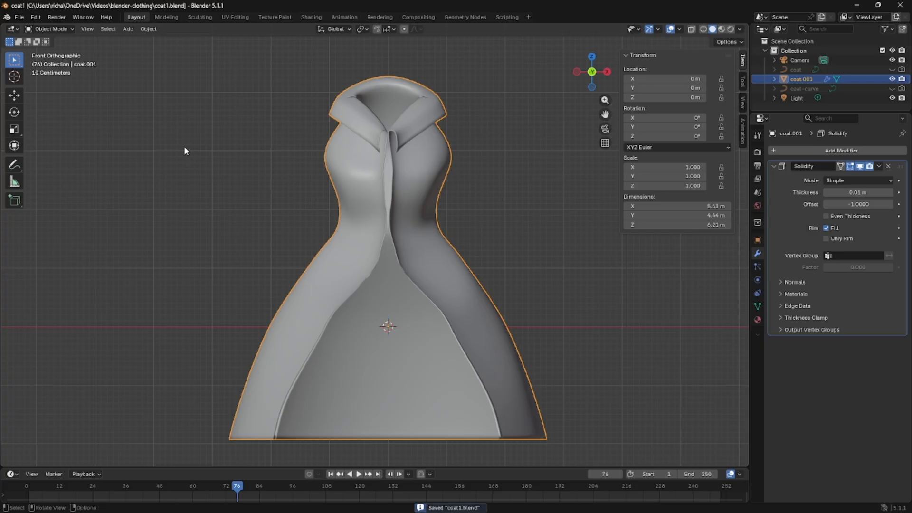